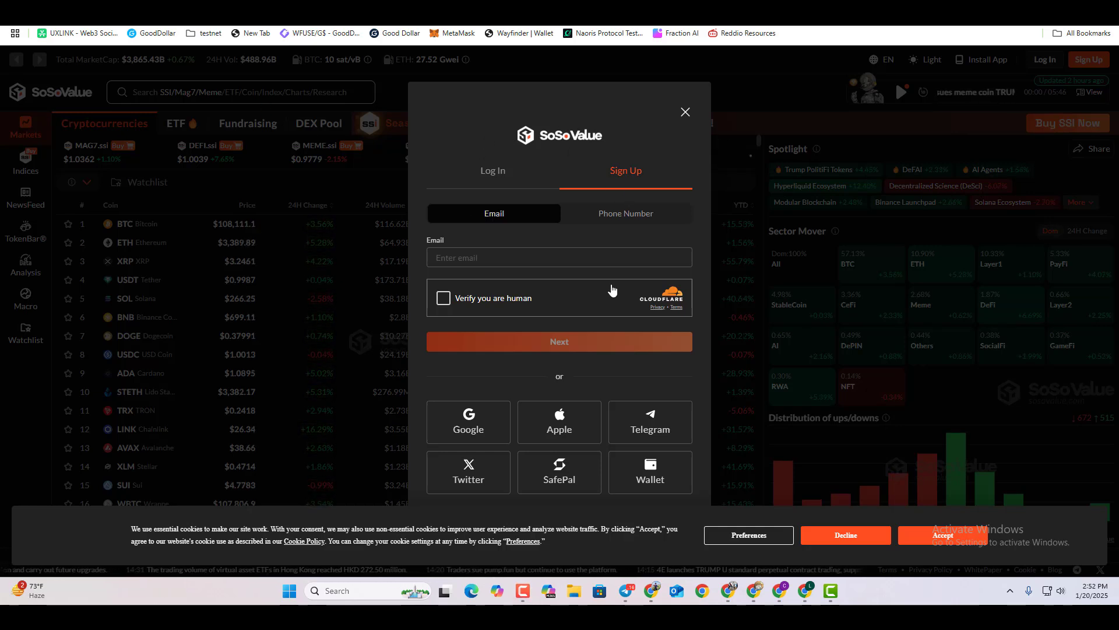
Complete the human verification, sign up with a Google account and dismiss the SoSoValue Indices promotion.
left_click(444, 299)
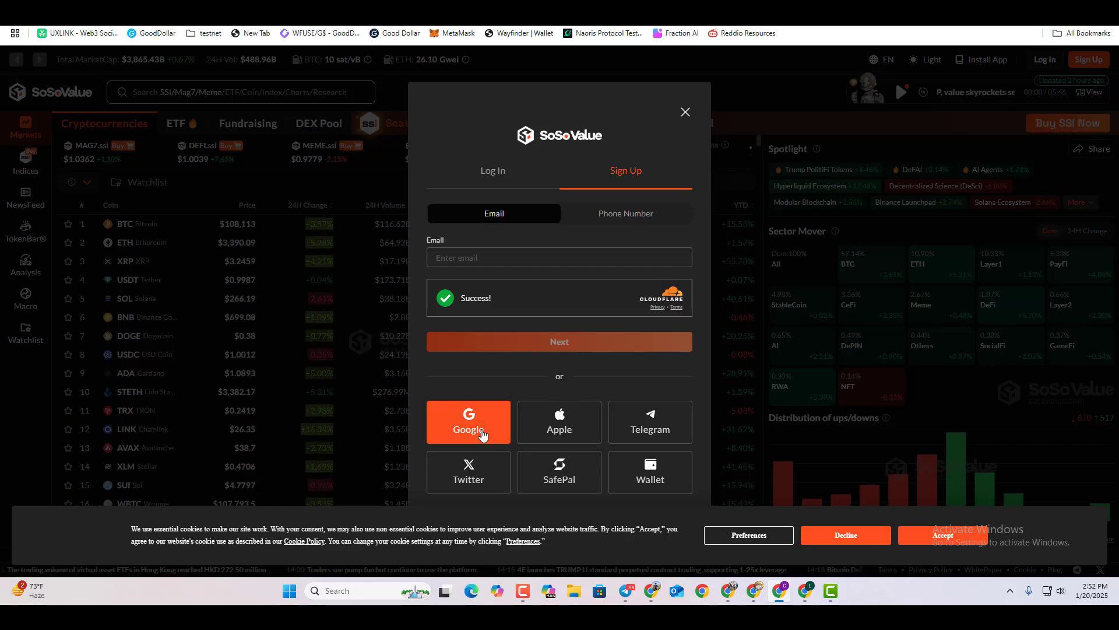
left_click(467, 422)
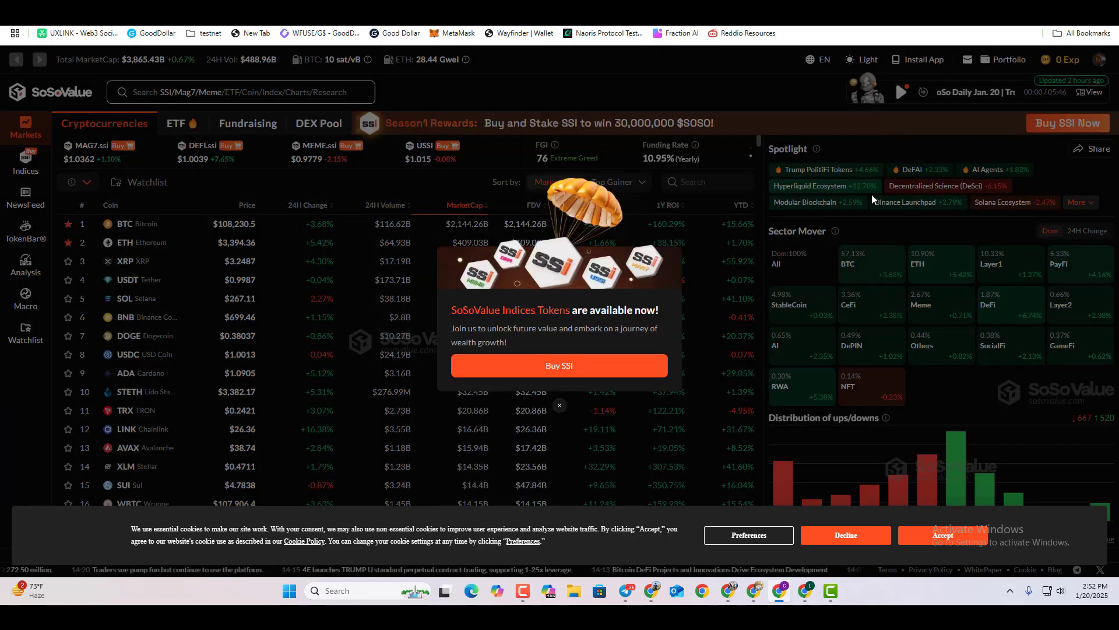
left_click(559, 405)
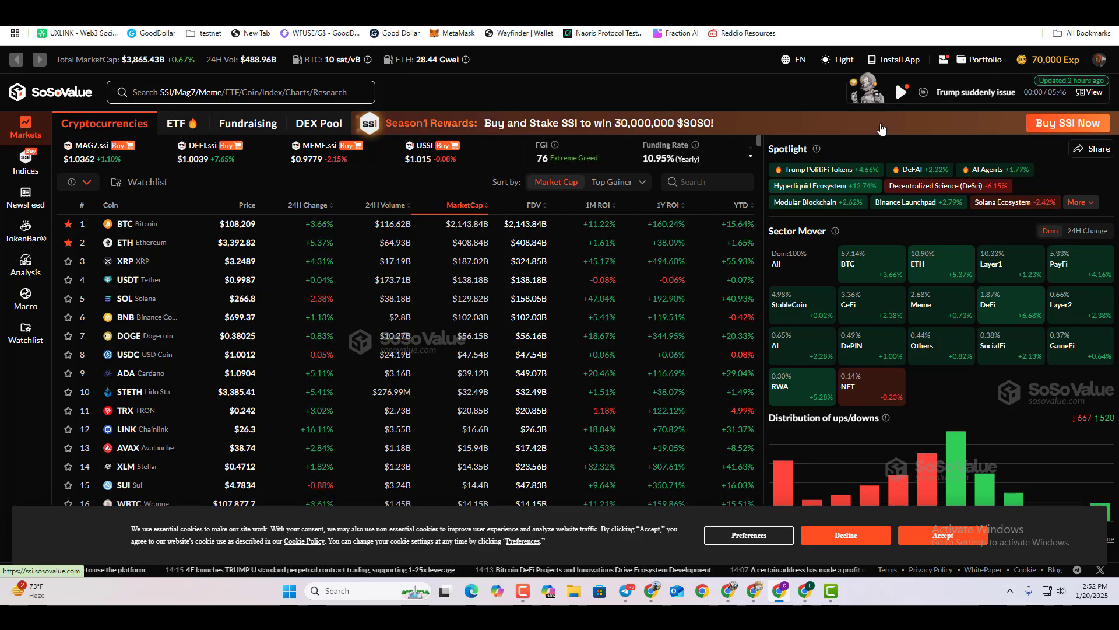
Open the EXP rewards page and dismiss the summary of EXP earned today.
left_click(1046, 60)
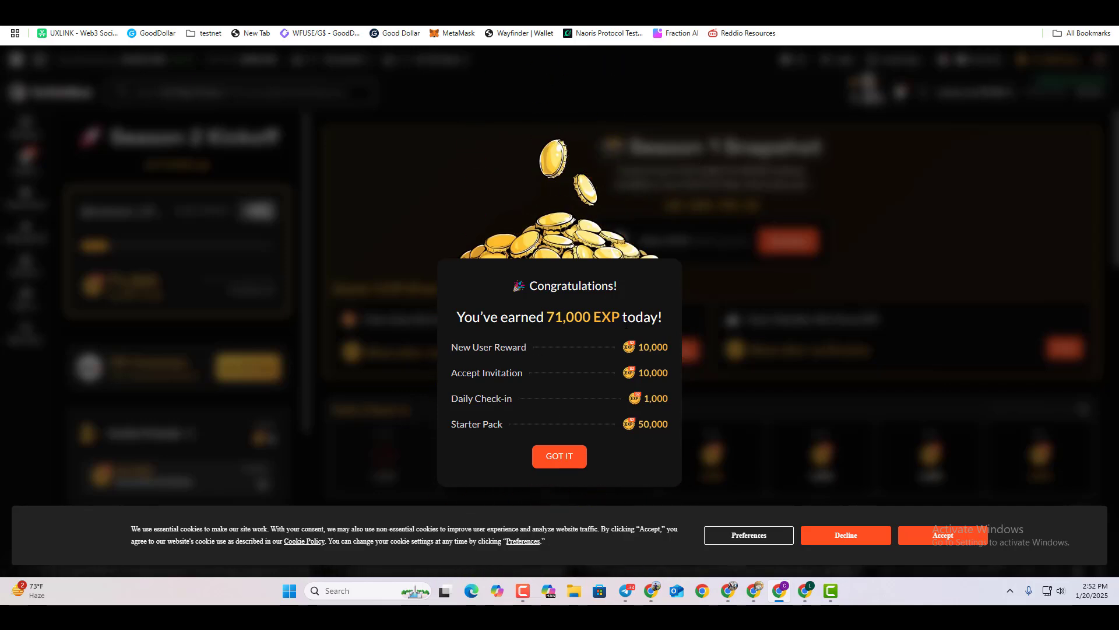
double_click(486, 347)
left_click(559, 456)
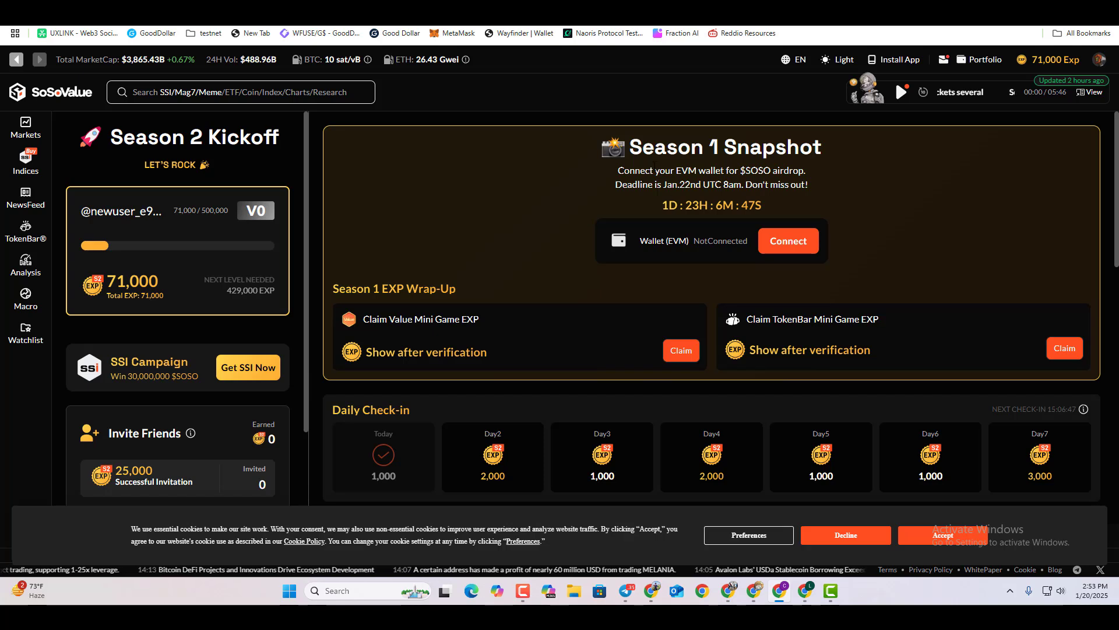
Read the Season 1 Snapshot notice and connect the MetaMask wallet to it, entering the wallet password and approving the signature request.
triple_click(650, 147)
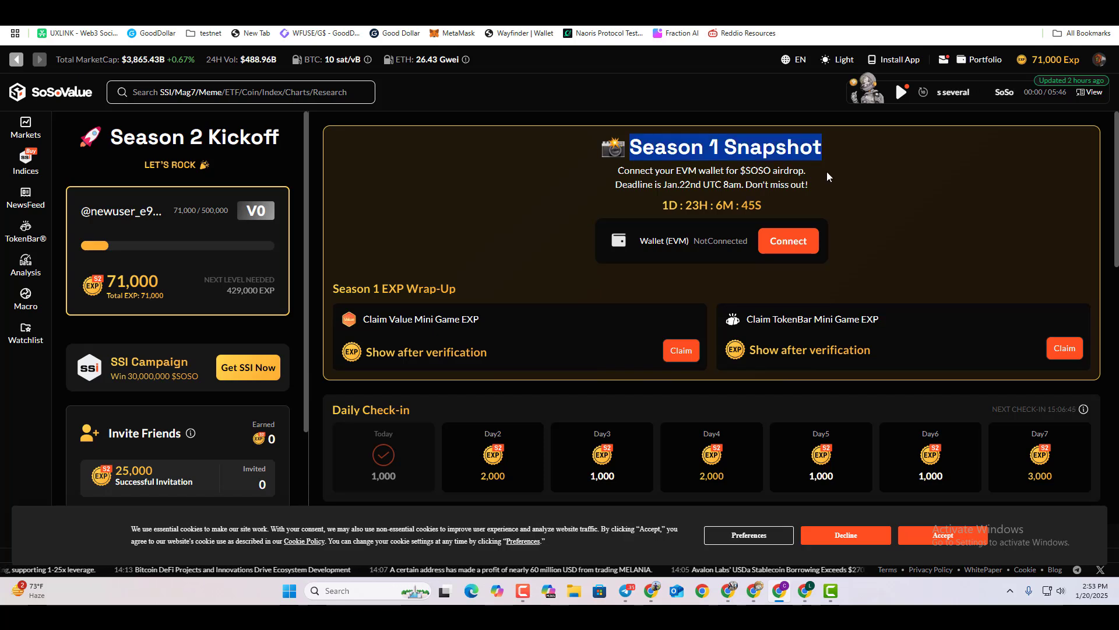
left_click_drag(606, 171, 786, 170)
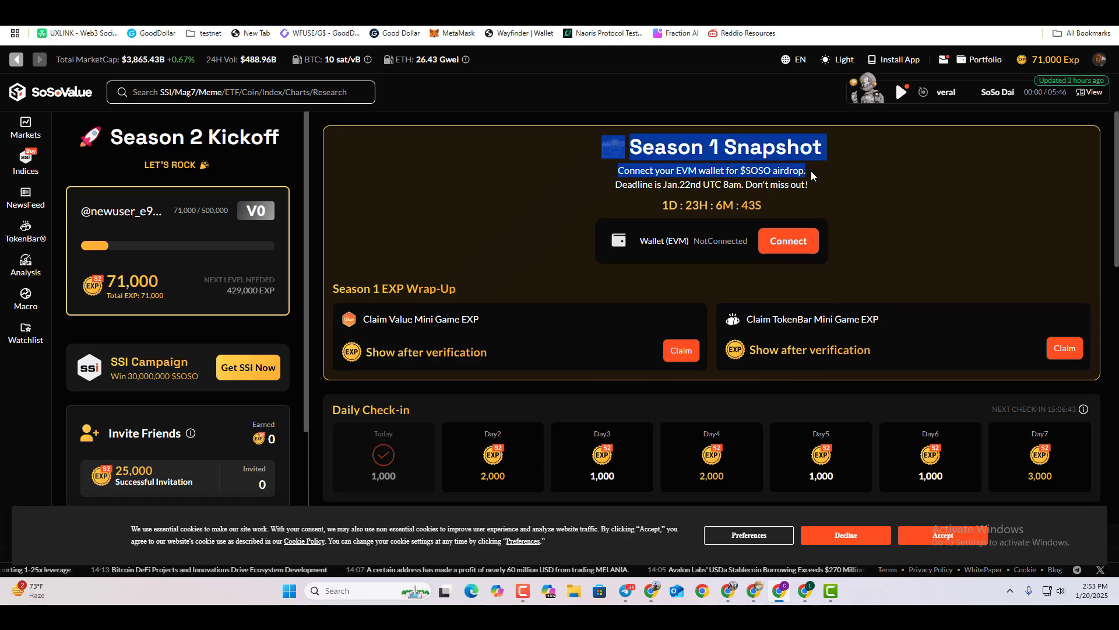
left_click(814, 172)
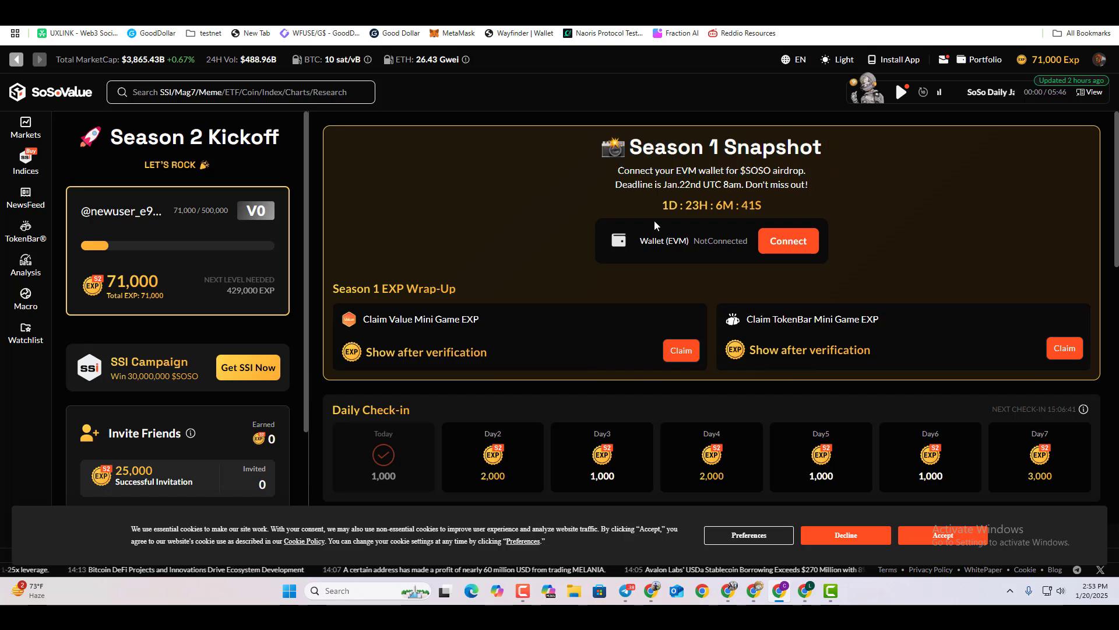
left_click_drag(664, 184, 764, 185)
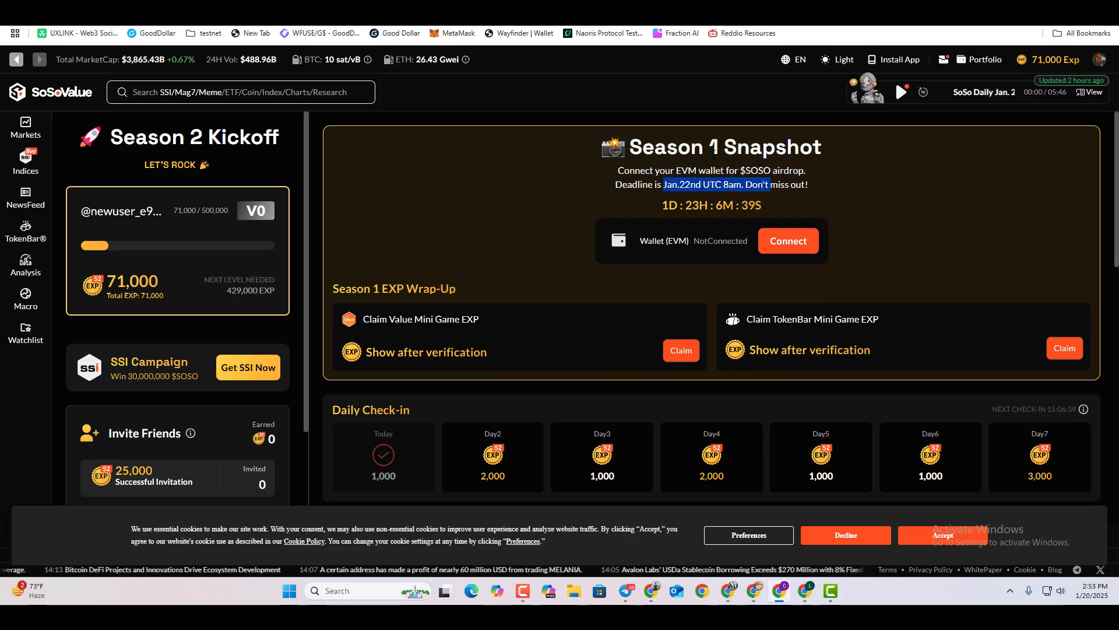
left_click(712, 153)
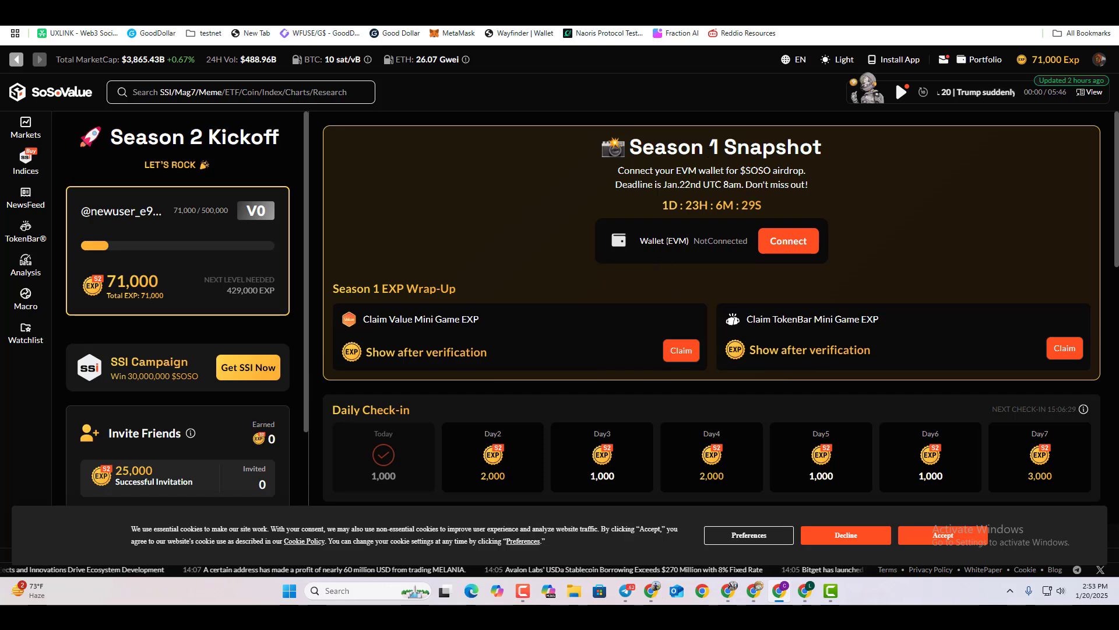
left_click(794, 250)
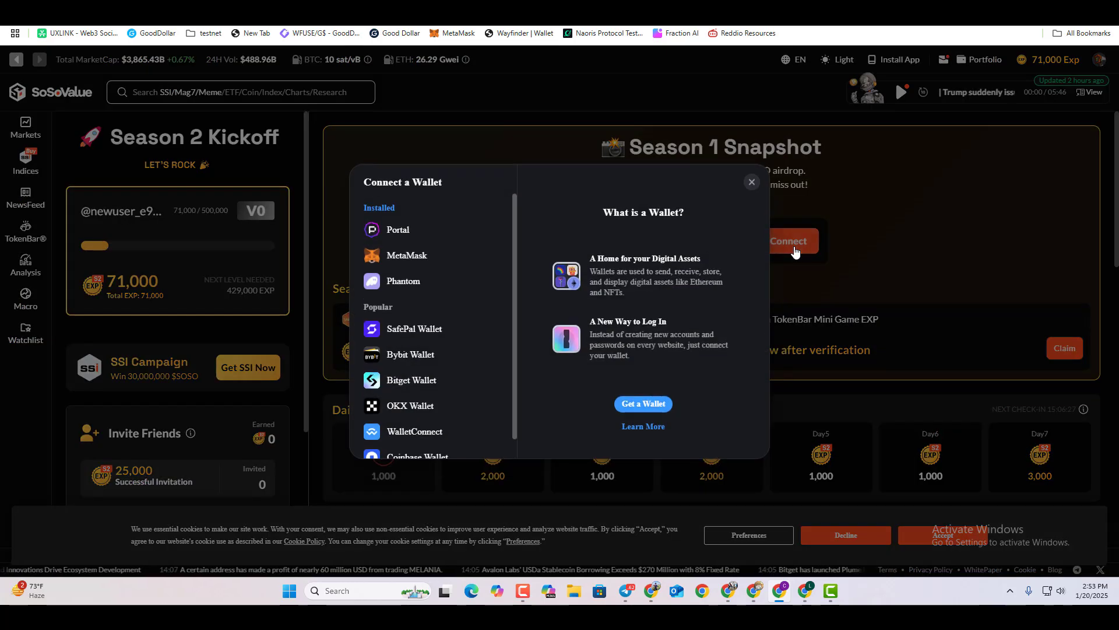
left_click(428, 256)
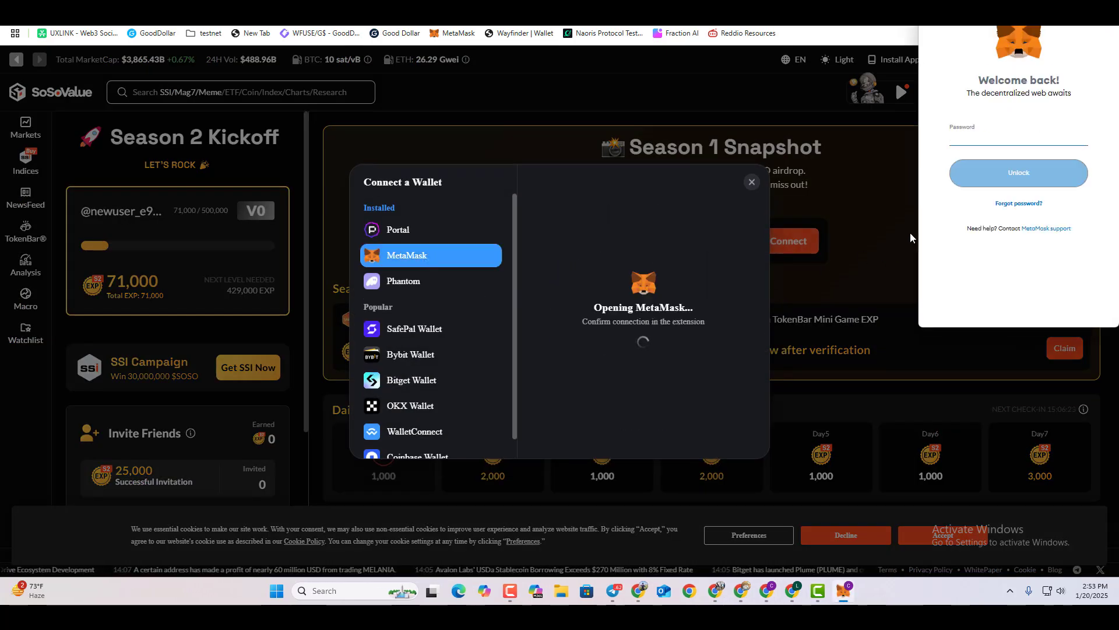
type("***")
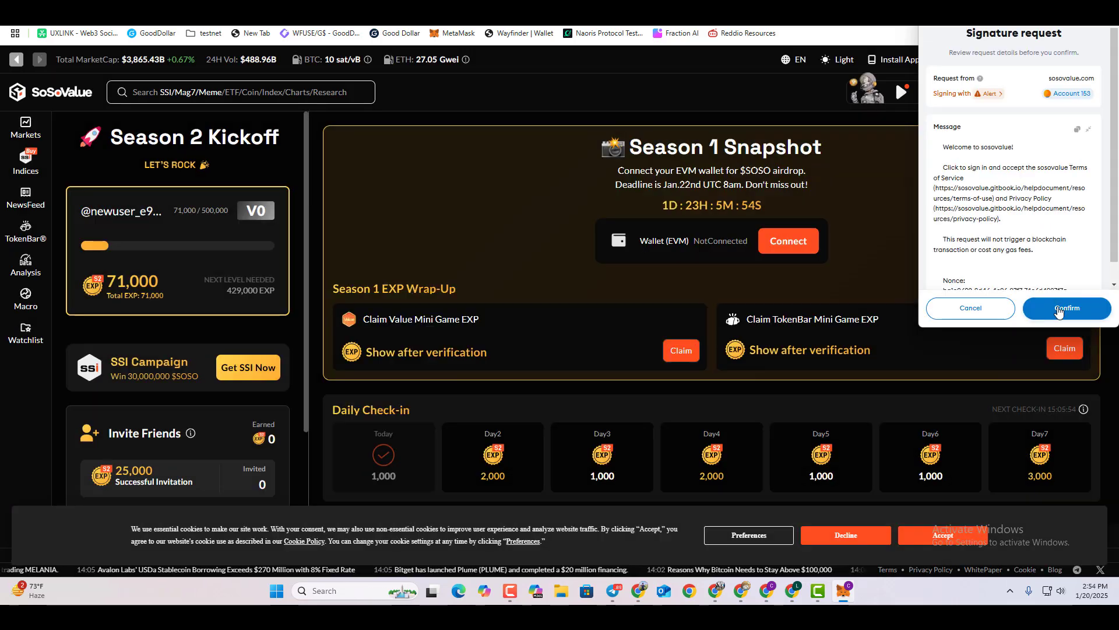
left_click(1059, 310)
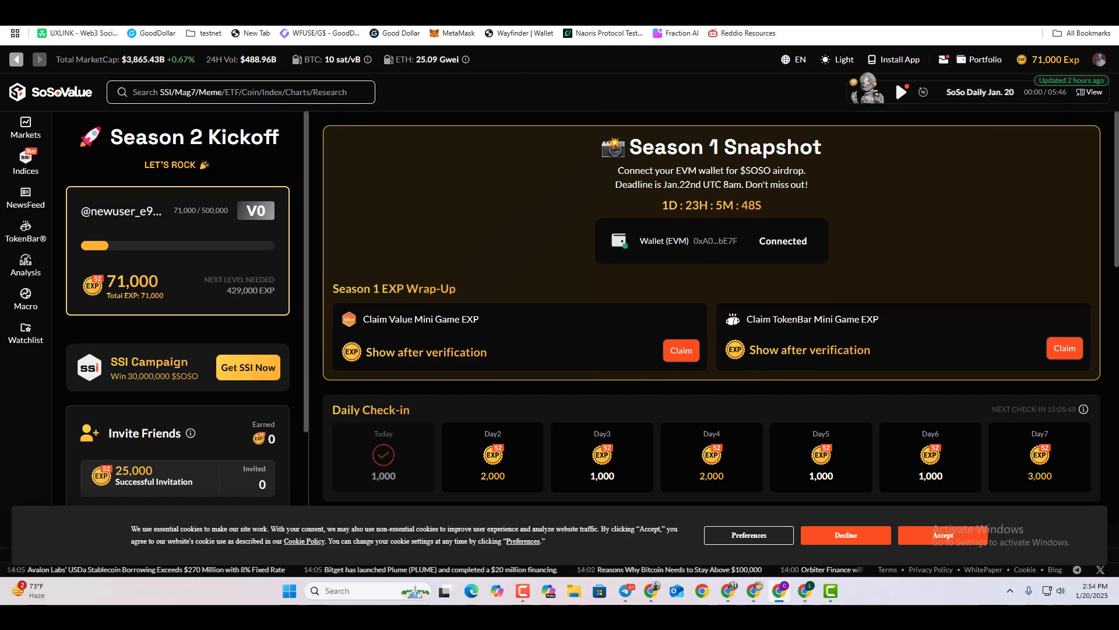
Review the daily check-in and daily tasks, and start the Watch Daily News task.
scroll(578, 286, "down", 3)
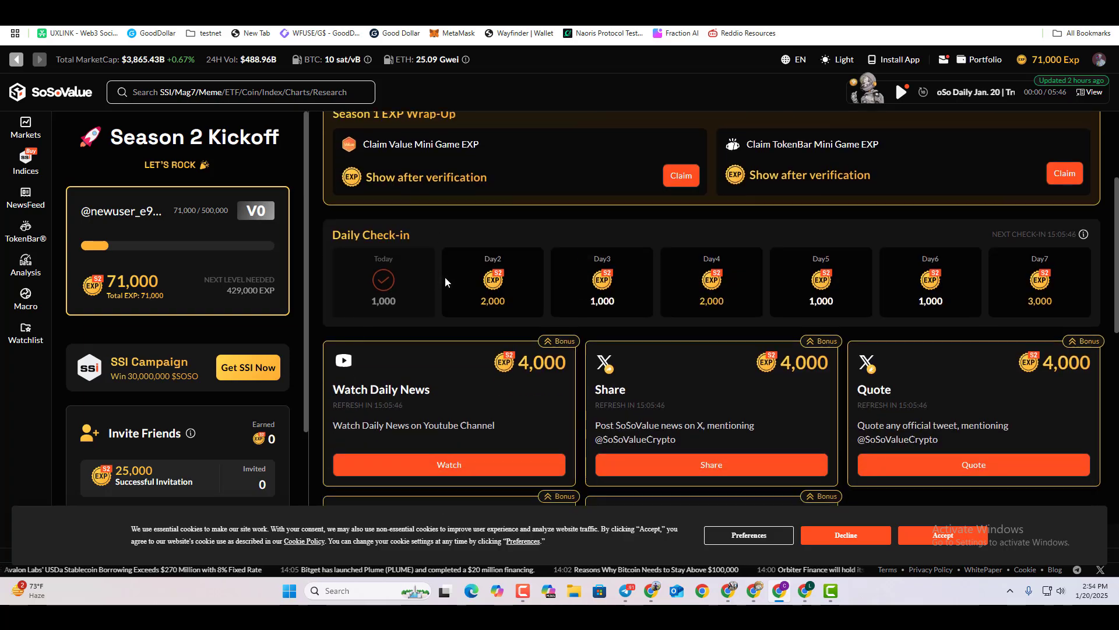
scroll(516, 267, "down", 8)
scroll(585, 290, "up", 8)
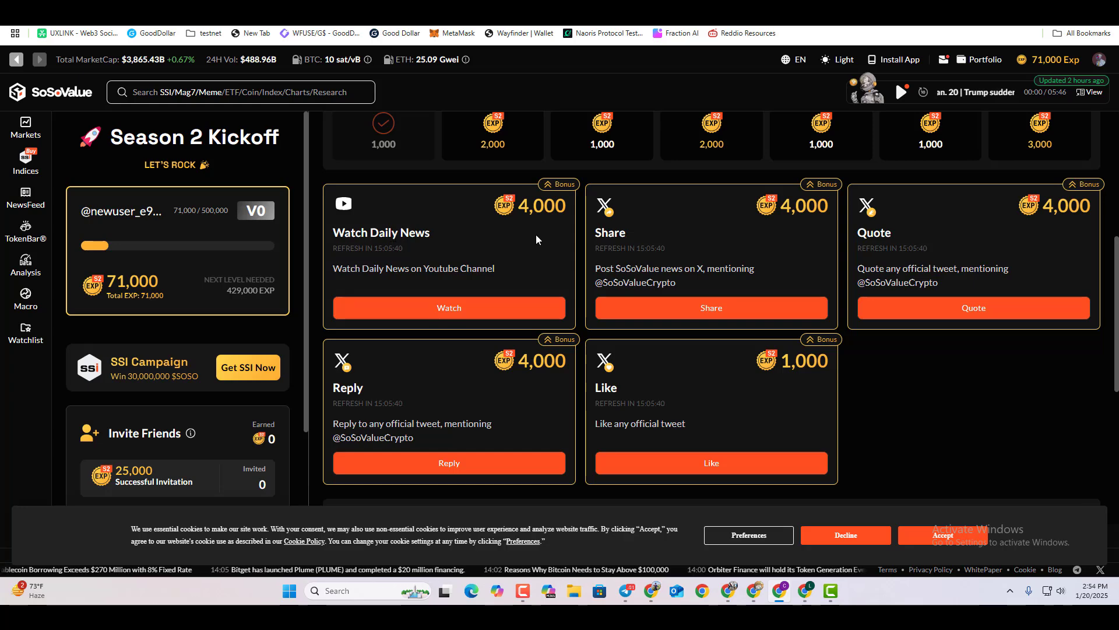
scroll(536, 234, "up", 3)
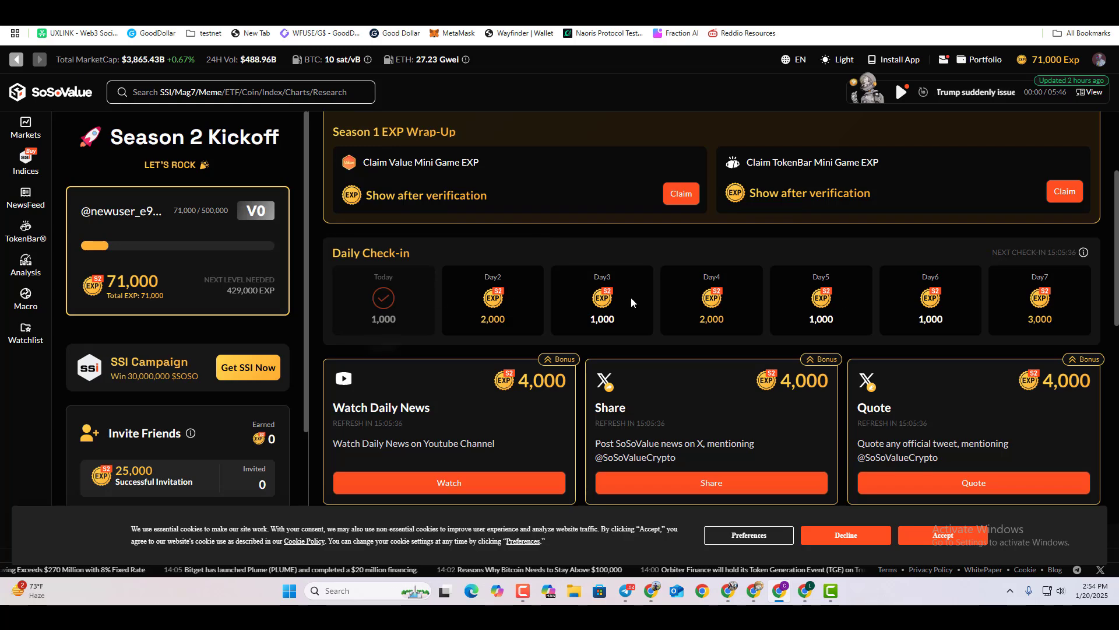
scroll(415, 339, "down", 3)
scroll(419, 339, "up", 3)
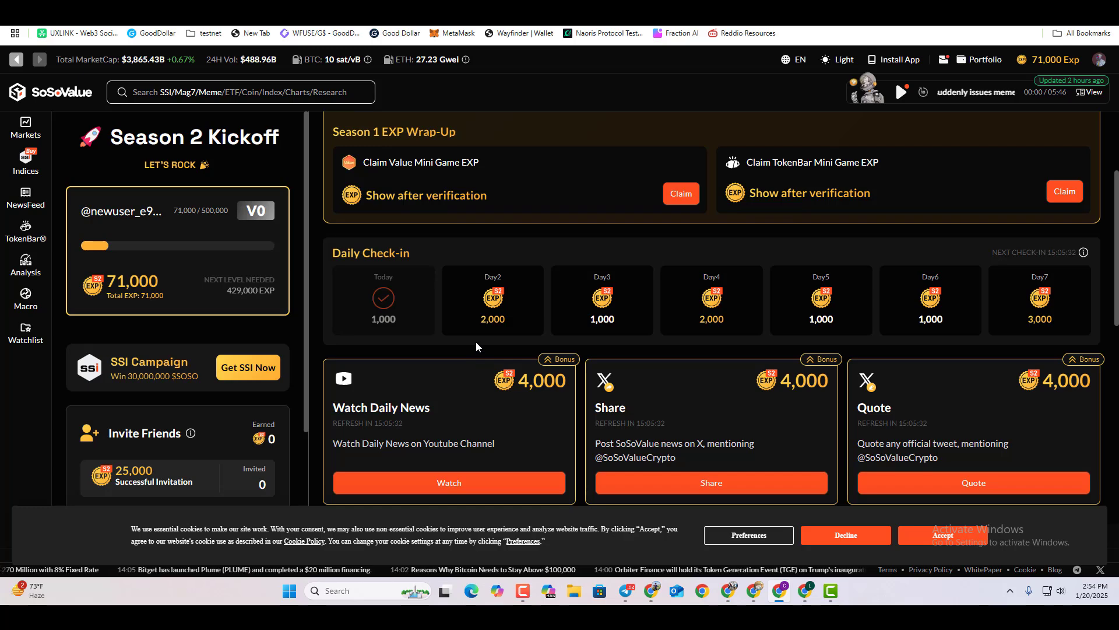
scroll(476, 345, "down", 3)
left_click(448, 308)
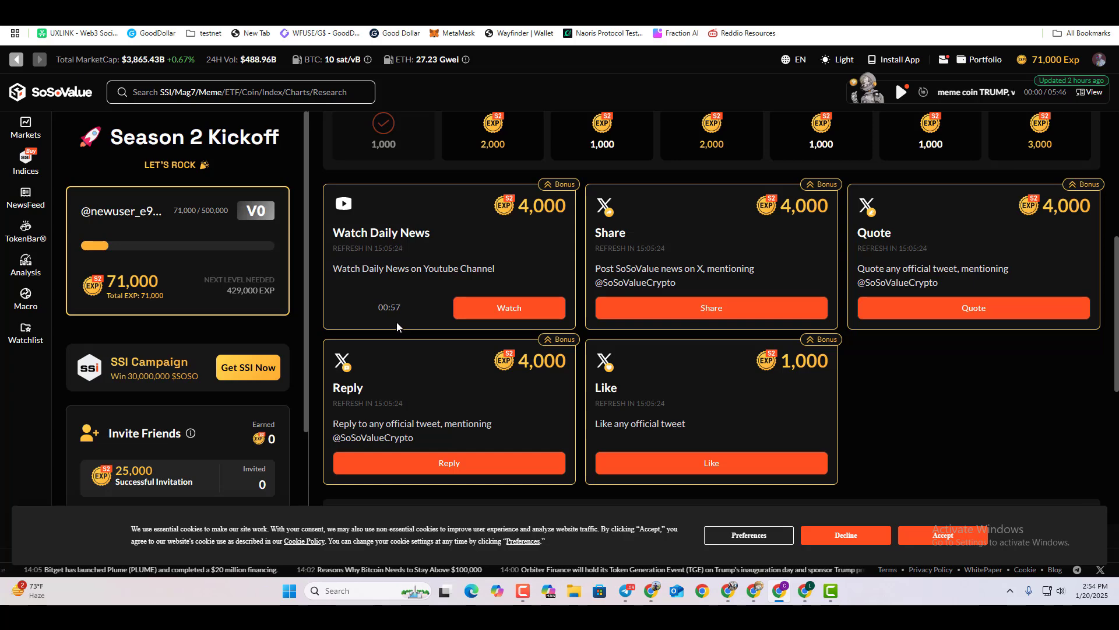
Connect the X account through the Starter Pack task, authorize SoSo Value to access it and dismiss the reward summary.
scroll(481, 309, "down", 6)
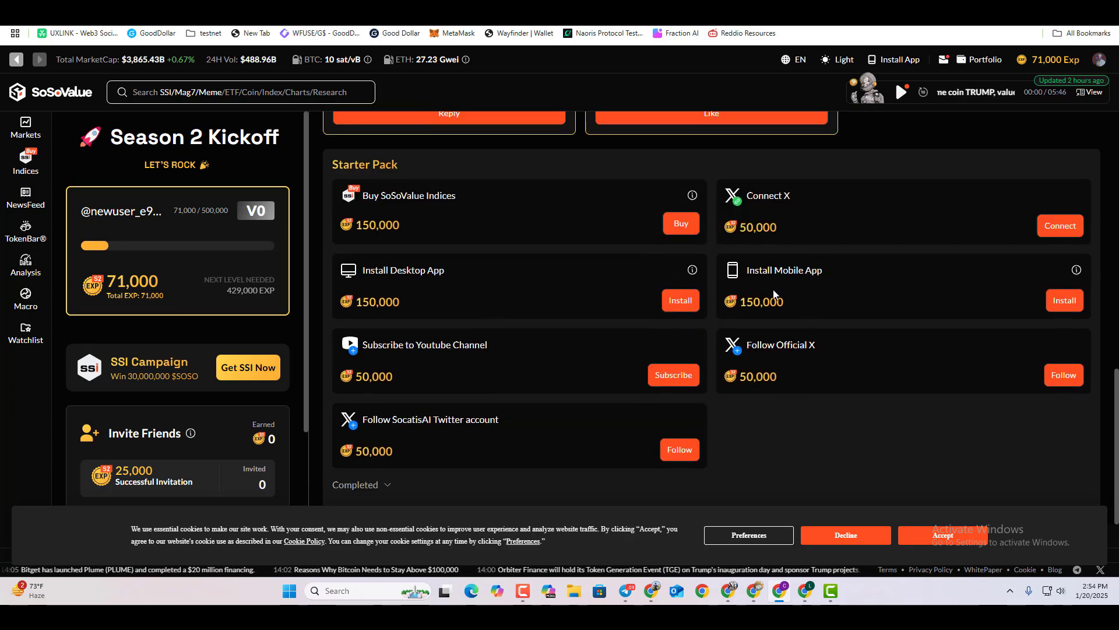
left_click(1060, 226)
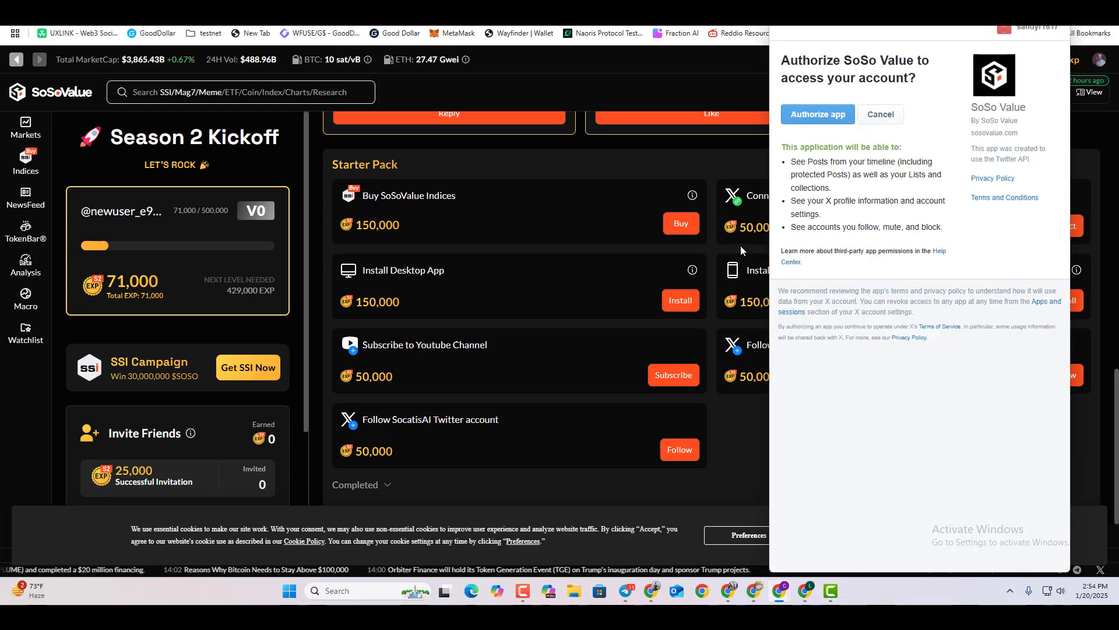
left_click(823, 125)
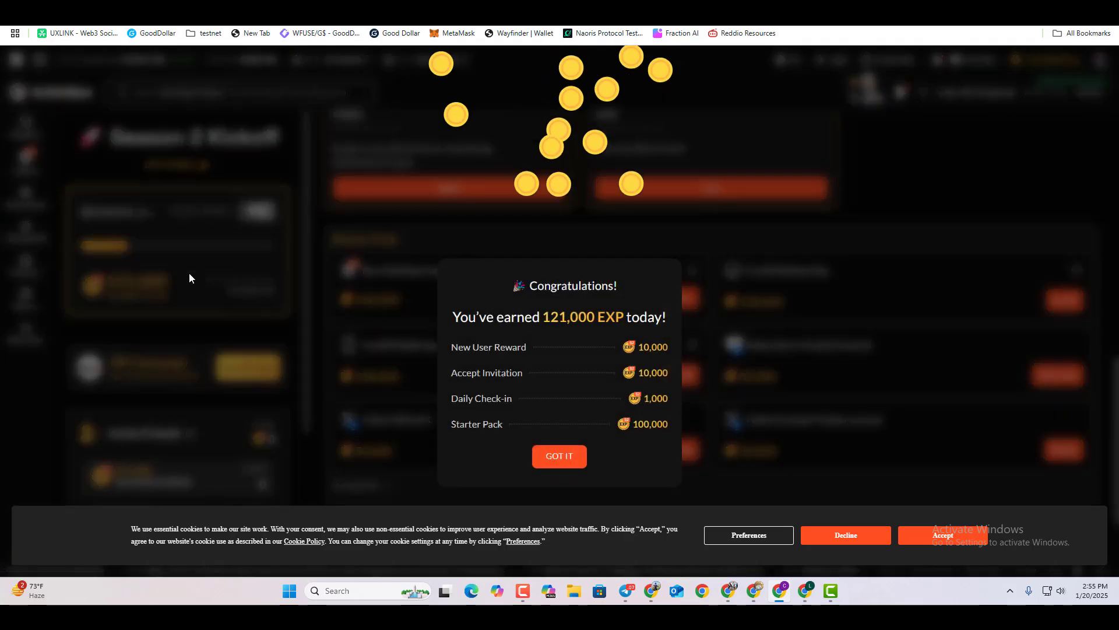
left_click(558, 455)
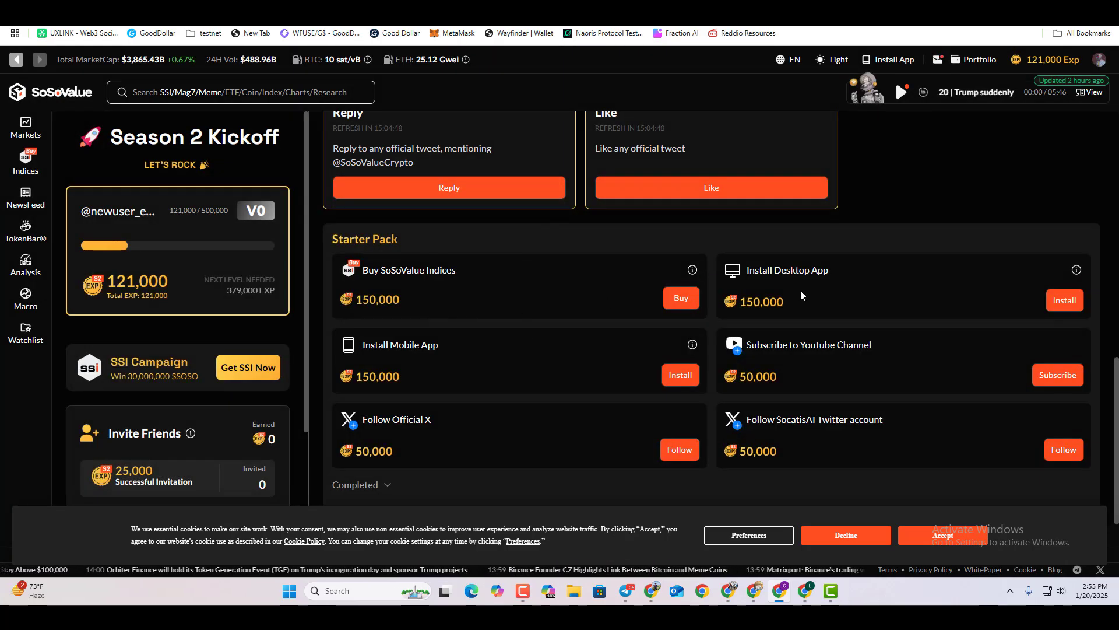
Install the SoSoValue desktop app through its Starter Pack task and dismiss the reward summary.
left_click(1065, 302)
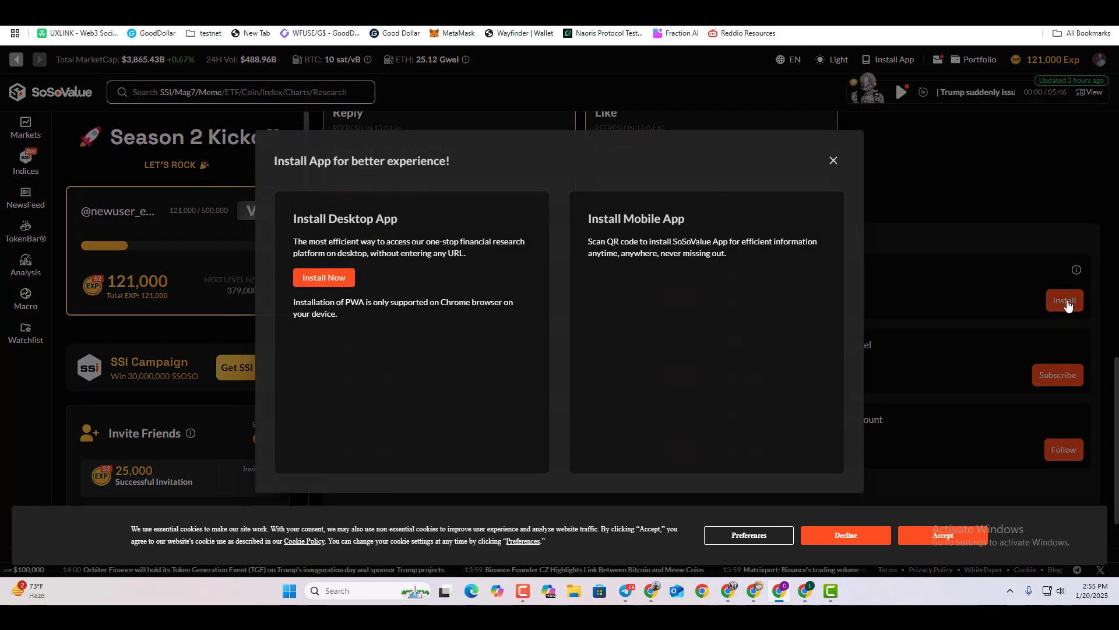
left_click(331, 279)
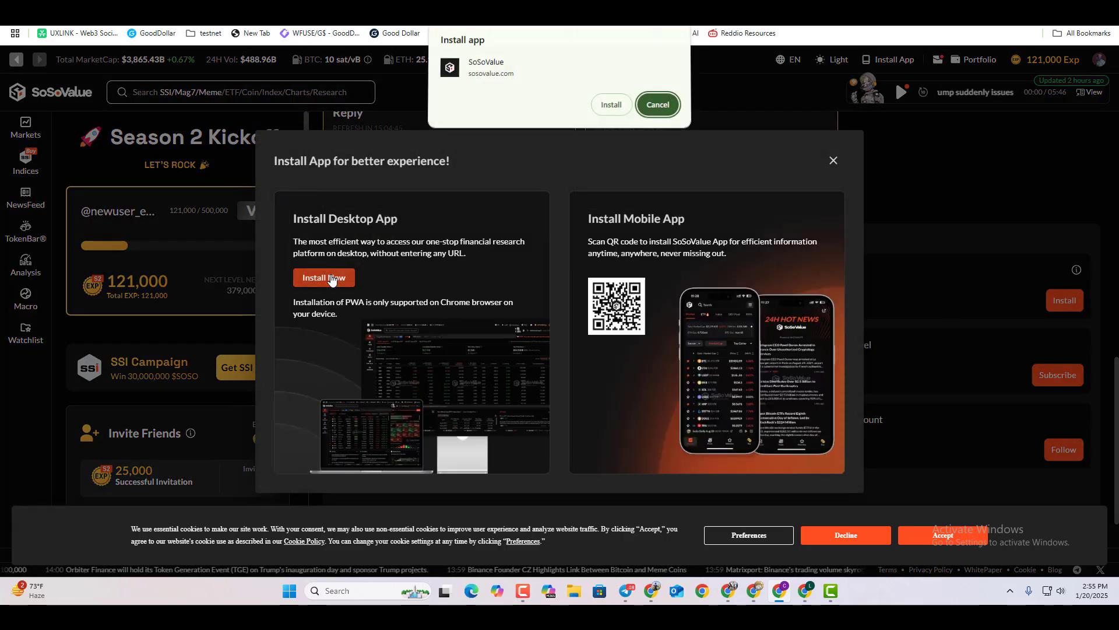
left_click(605, 110)
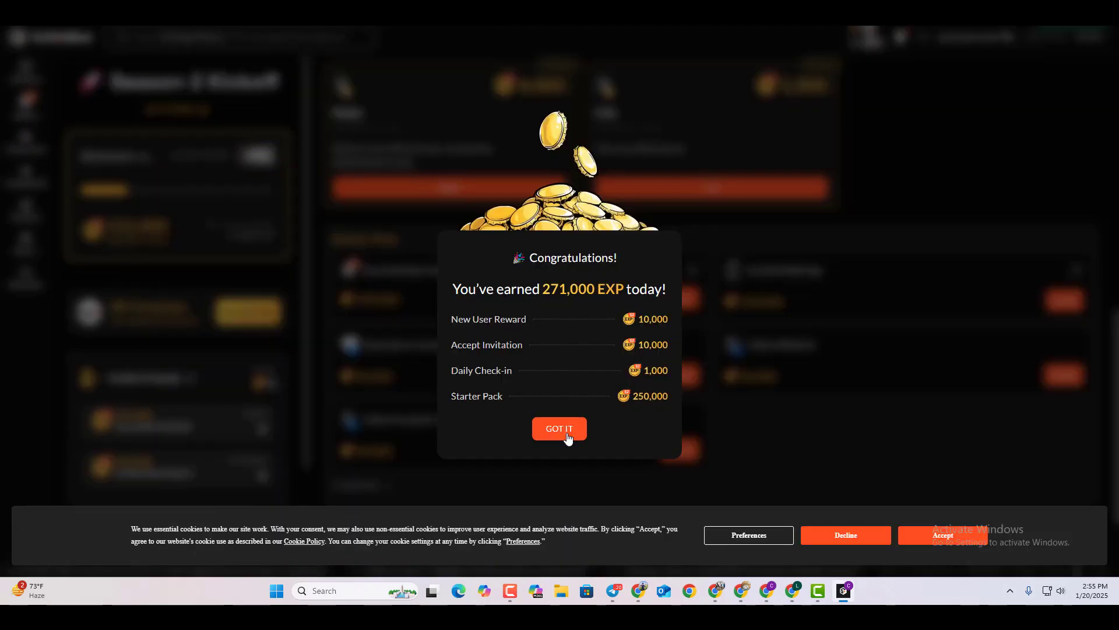
left_click(568, 432)
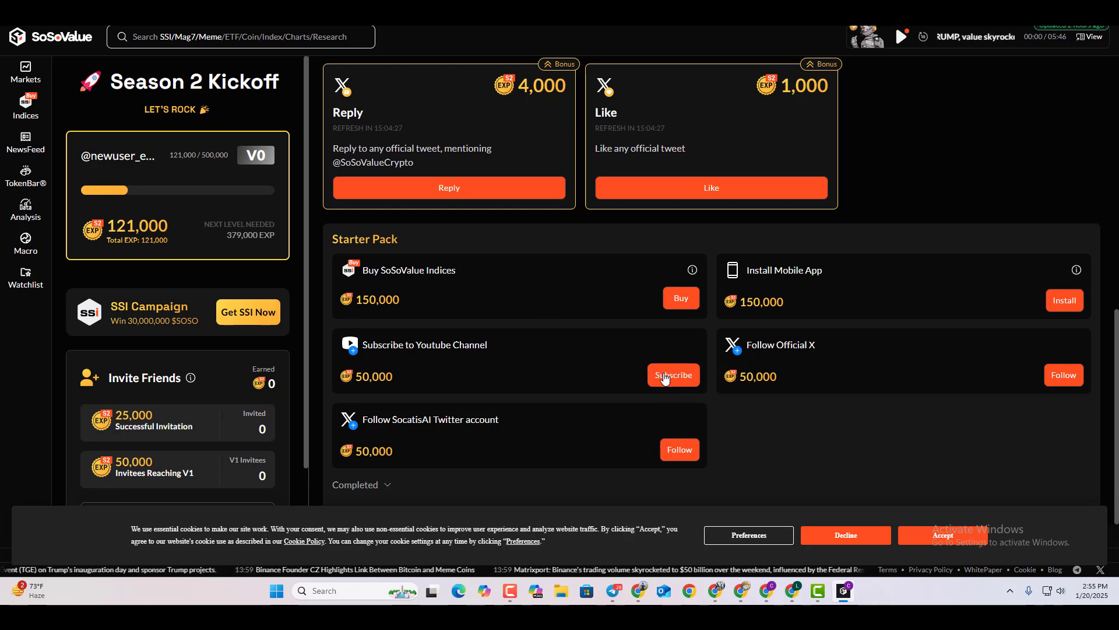
Start the Starter Pack tasks for subscribing to the YouTube channel and following the SocatisAI account, returning to the SoSoValue app.
left_click(667, 376)
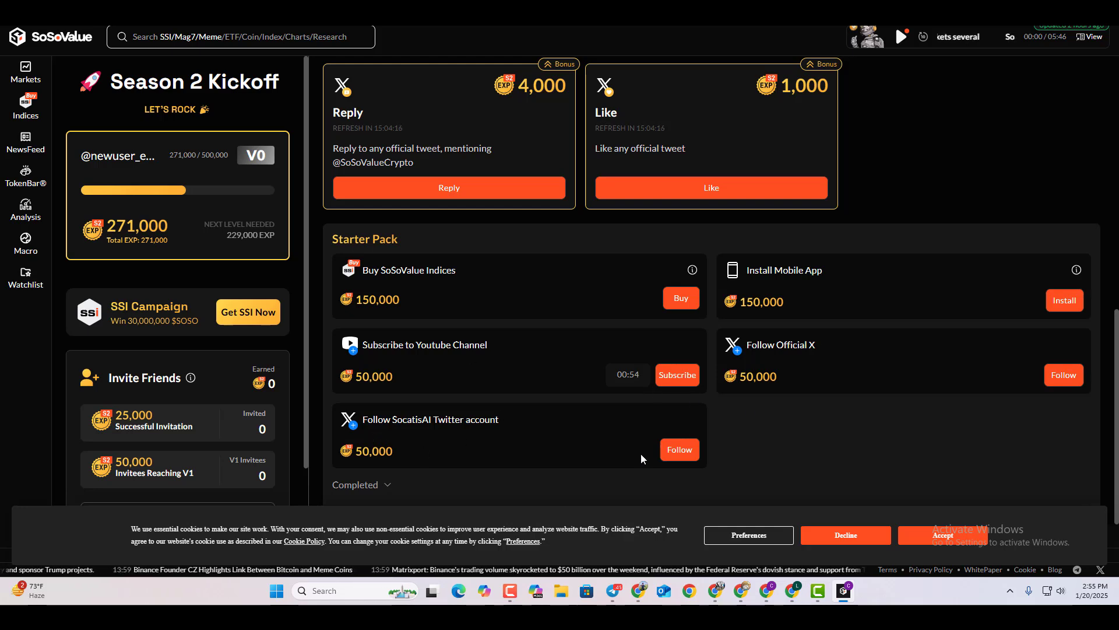
left_click(679, 450)
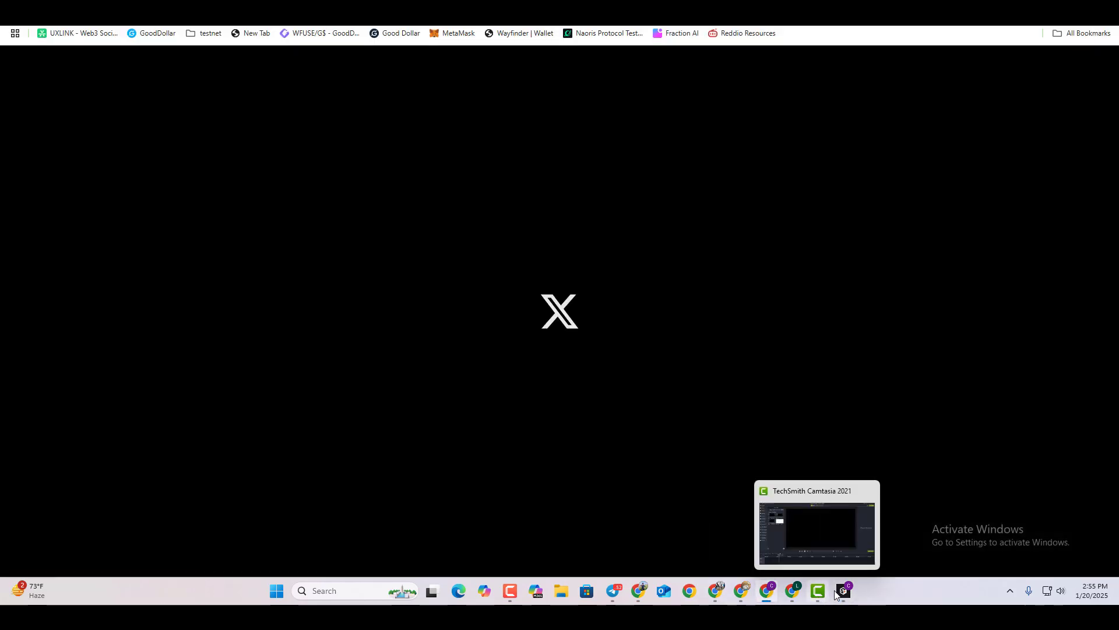
left_click(835, 496)
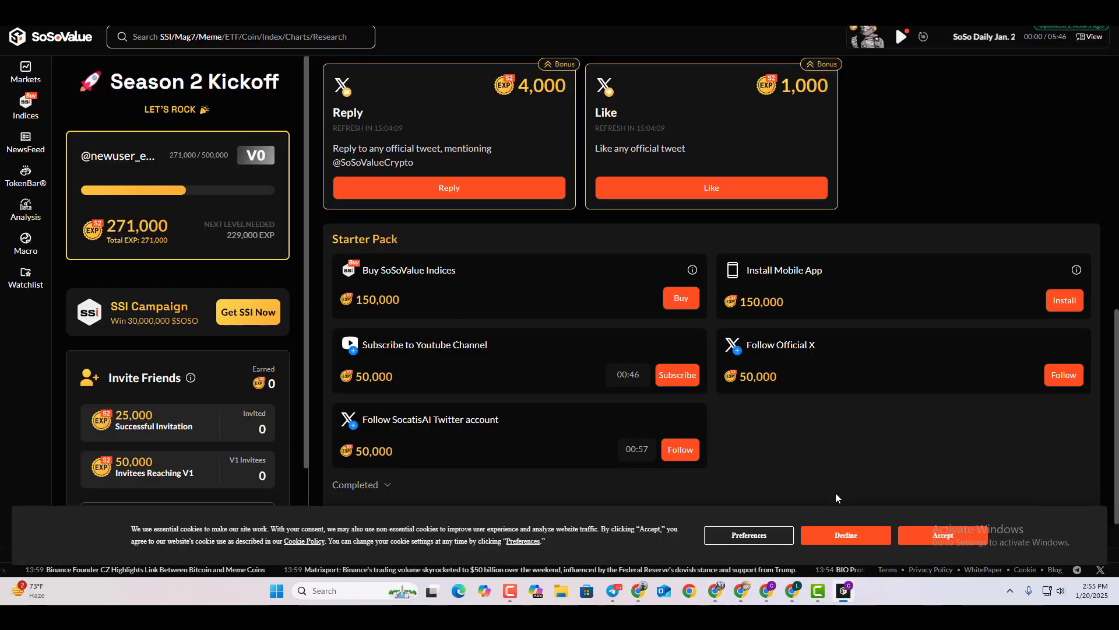
left_click(1064, 376)
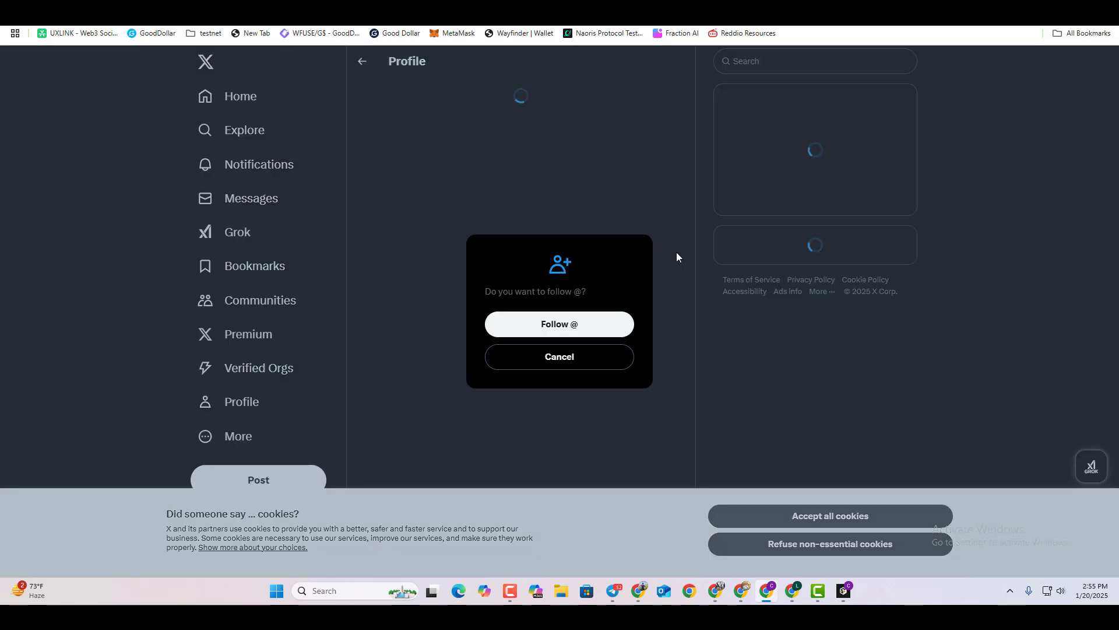
left_click(546, 337)
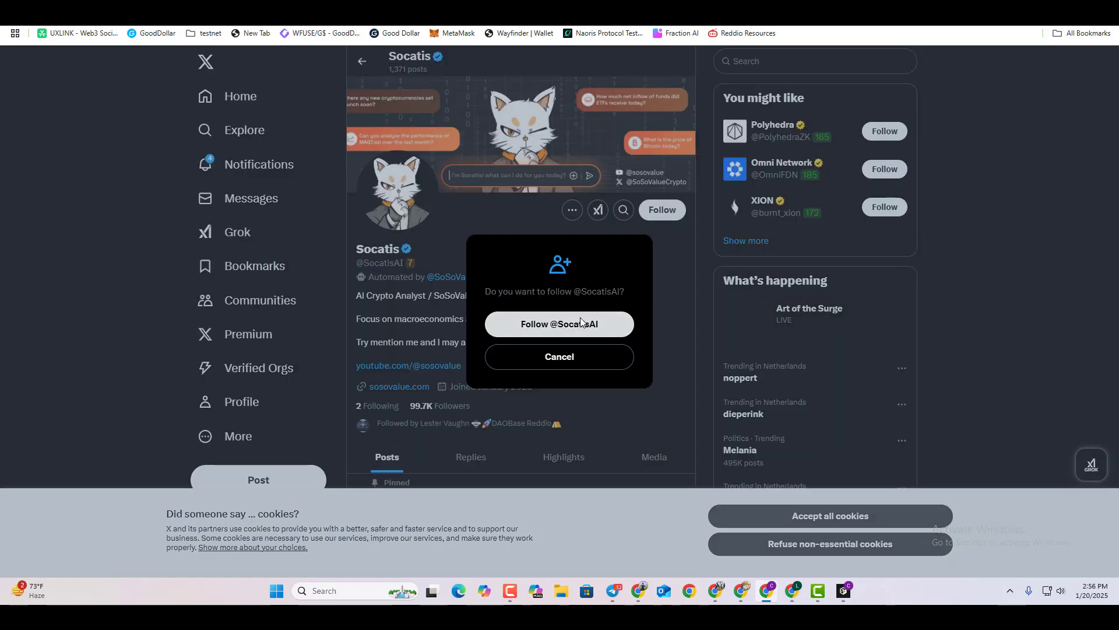
left_click(581, 322)
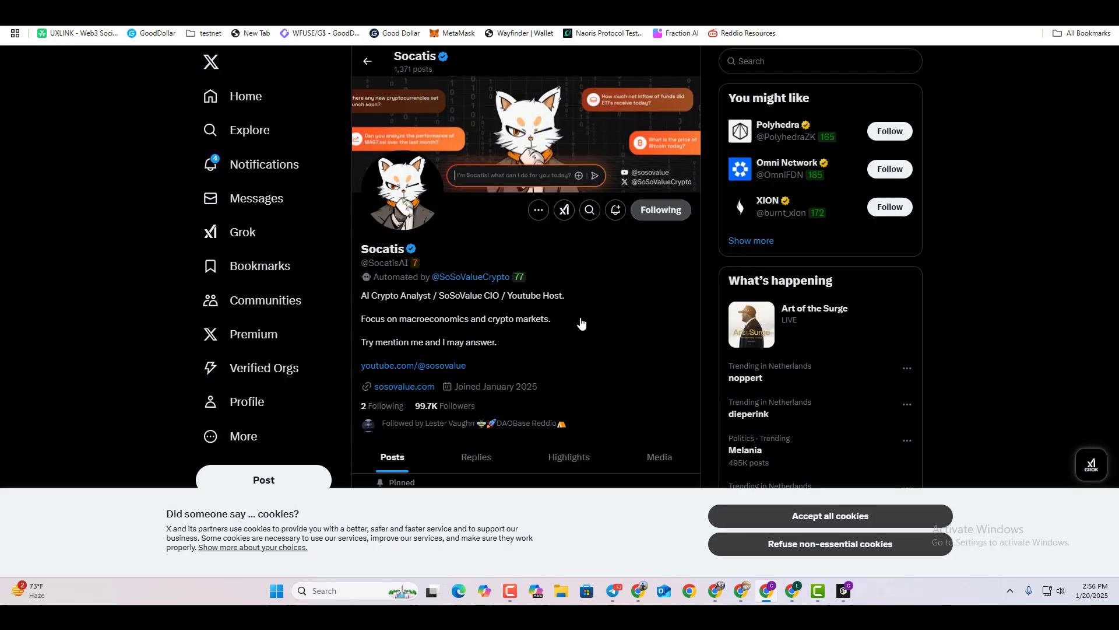
left_click(843, 591)
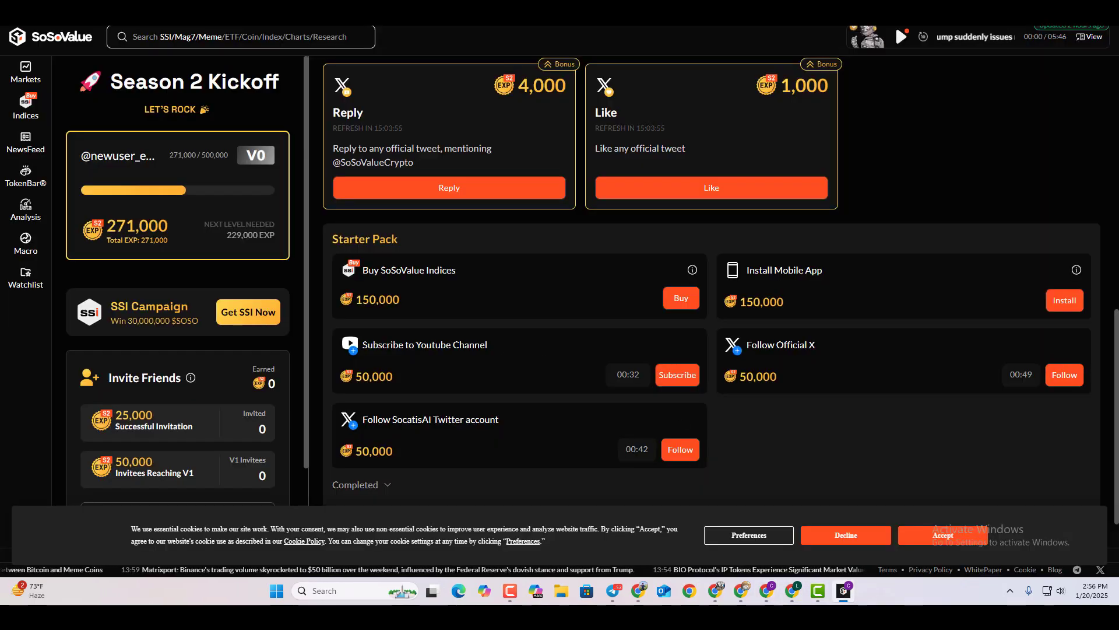
scroll(484, 349, "up", 8)
scroll(478, 352, "down", 6)
scroll(478, 351, "up", 3)
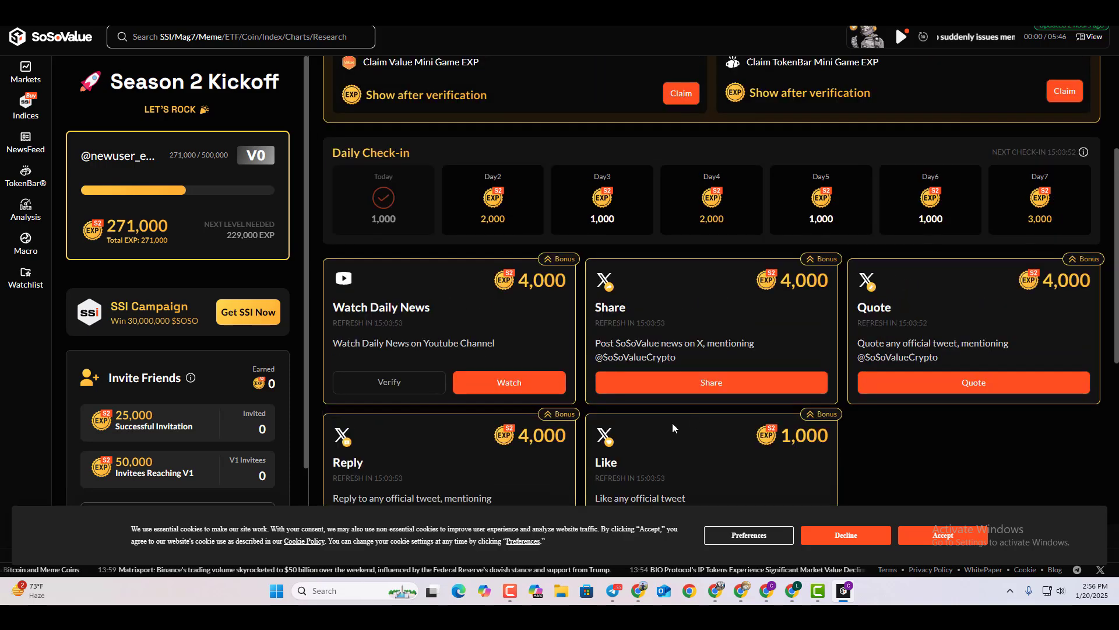
scroll(116, 406, "down", 1)
scroll(117, 406, "down", 1)
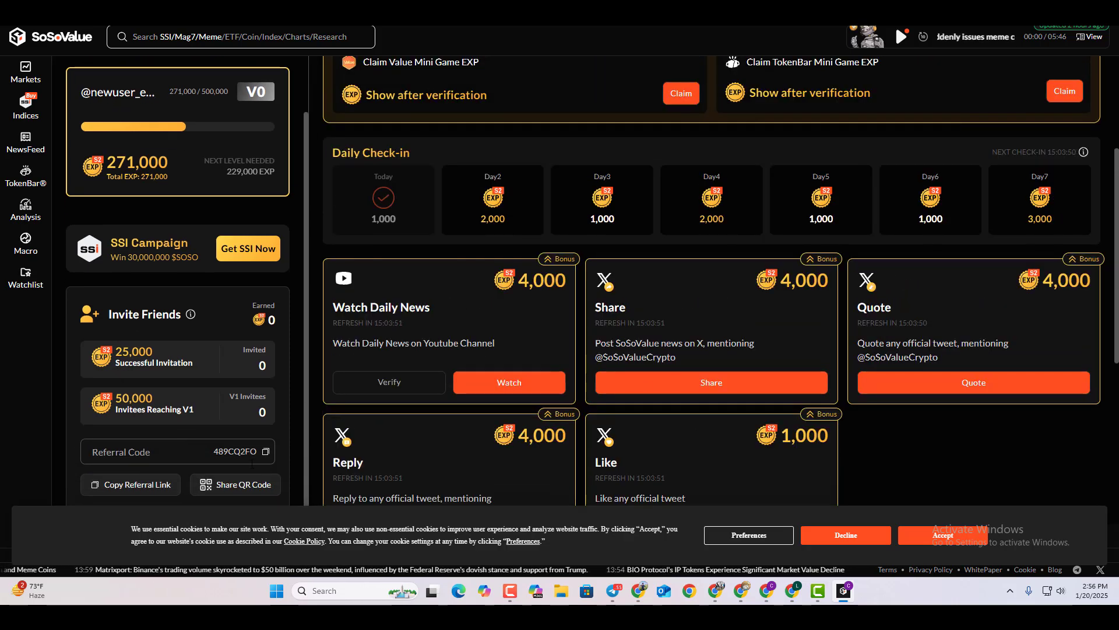
left_click(266, 451)
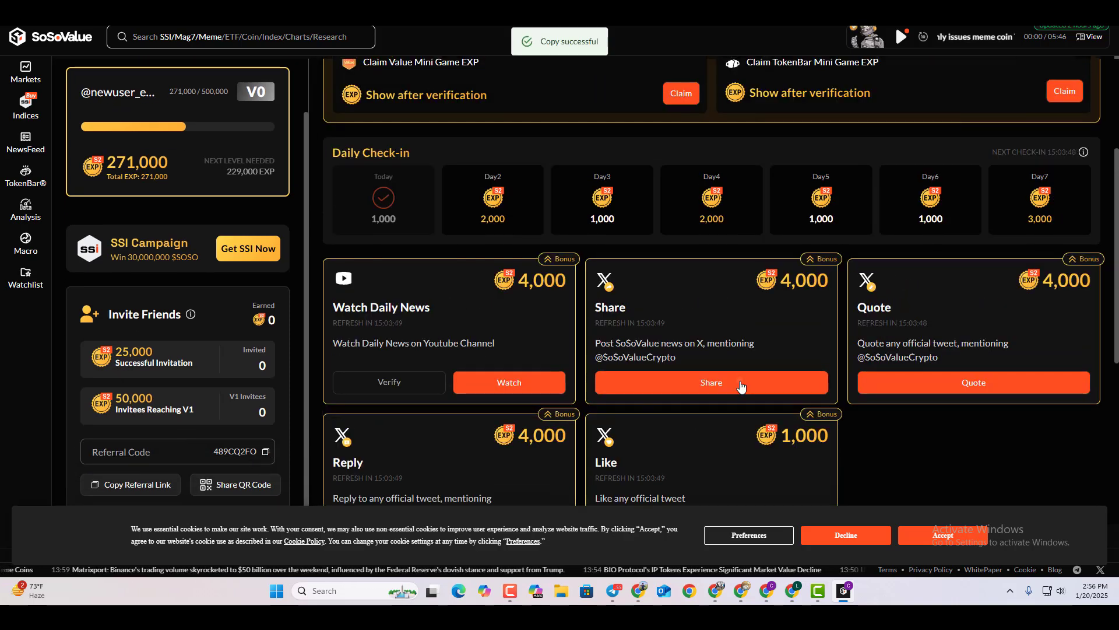
left_click(741, 383)
key("ctrl+v")
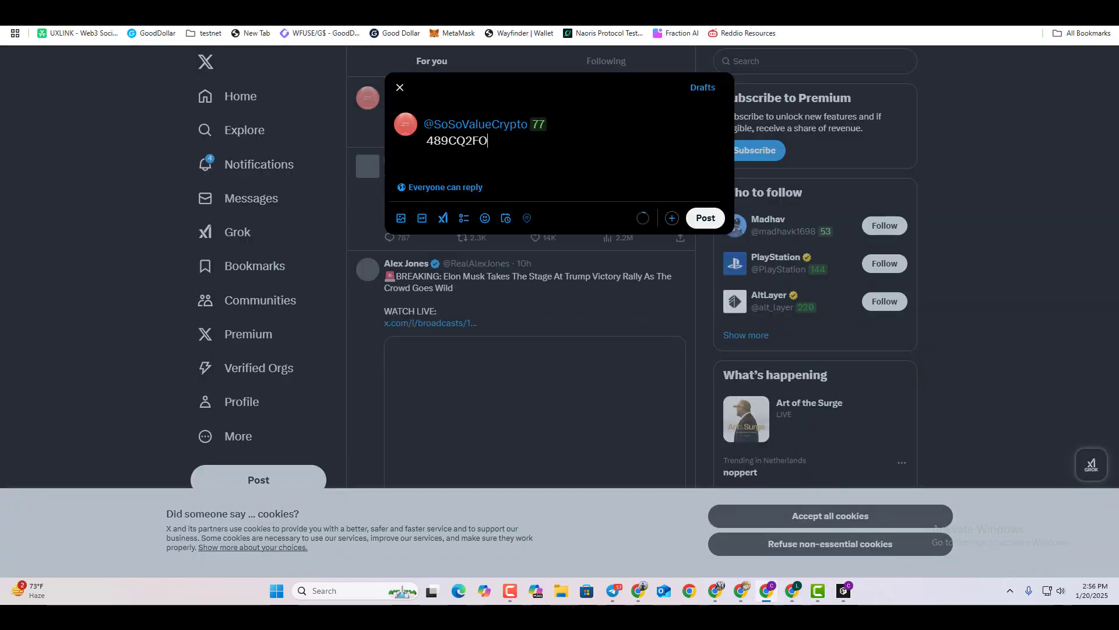
Copy the referral link from the SoSoValue app and replace the draft text of the X post with the copied invitation.
left_click(843, 595)
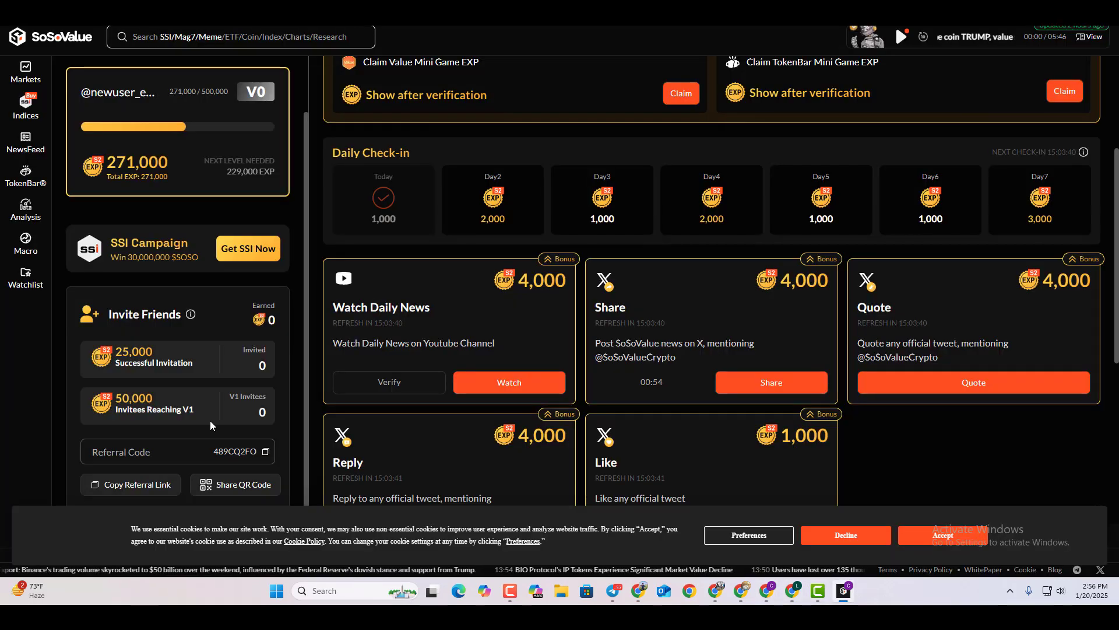
left_click(151, 485)
key("alt+Tab")
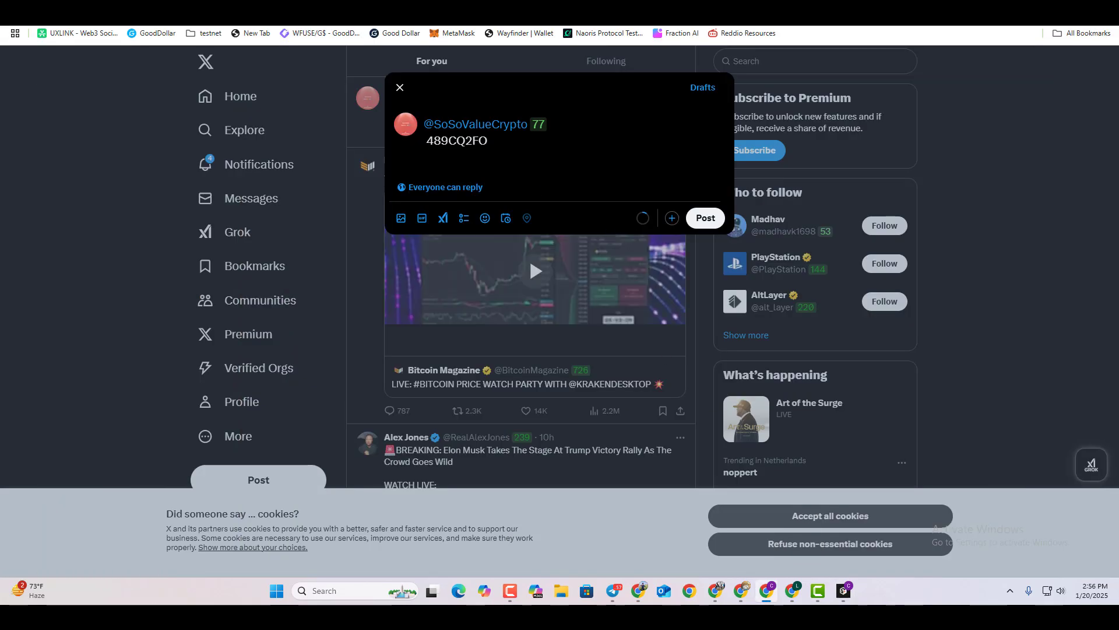
key("ctrl+a")
key("ctrl+v")
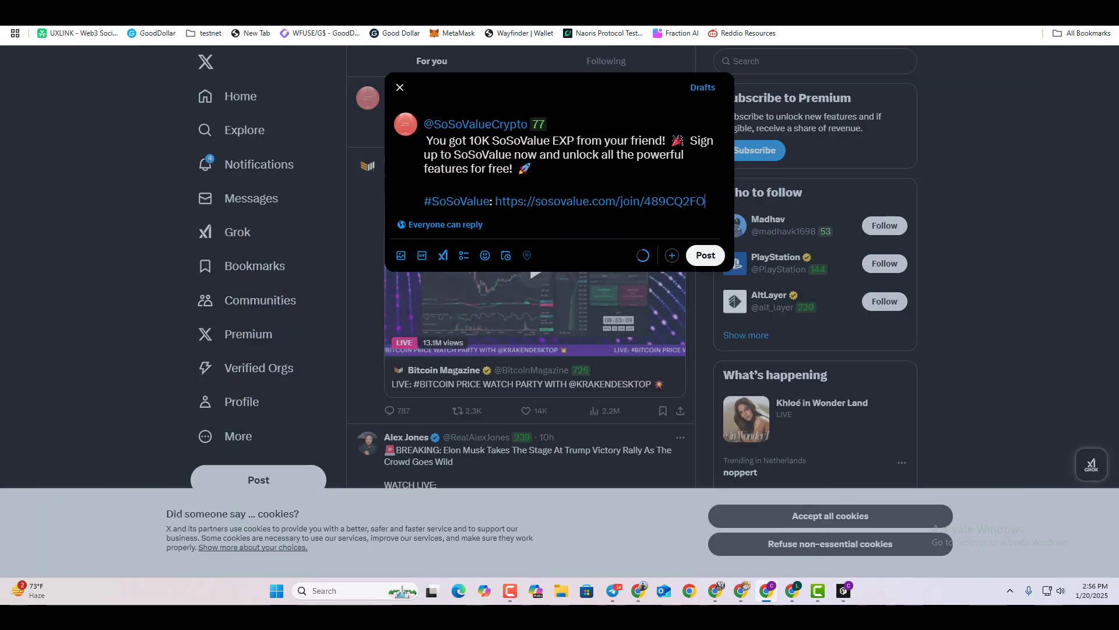
Add the line "Join 2nd round with us" above the invitation text, publish the post and return to the SoSoValue app.
left_click(559, 118)
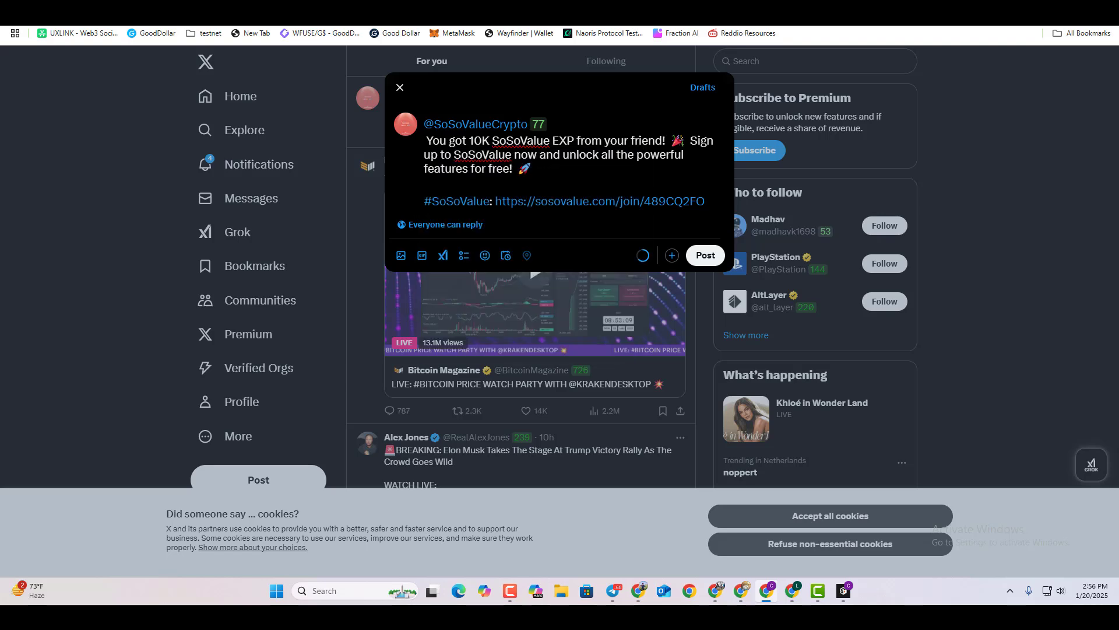
key("Return")
key("Return")
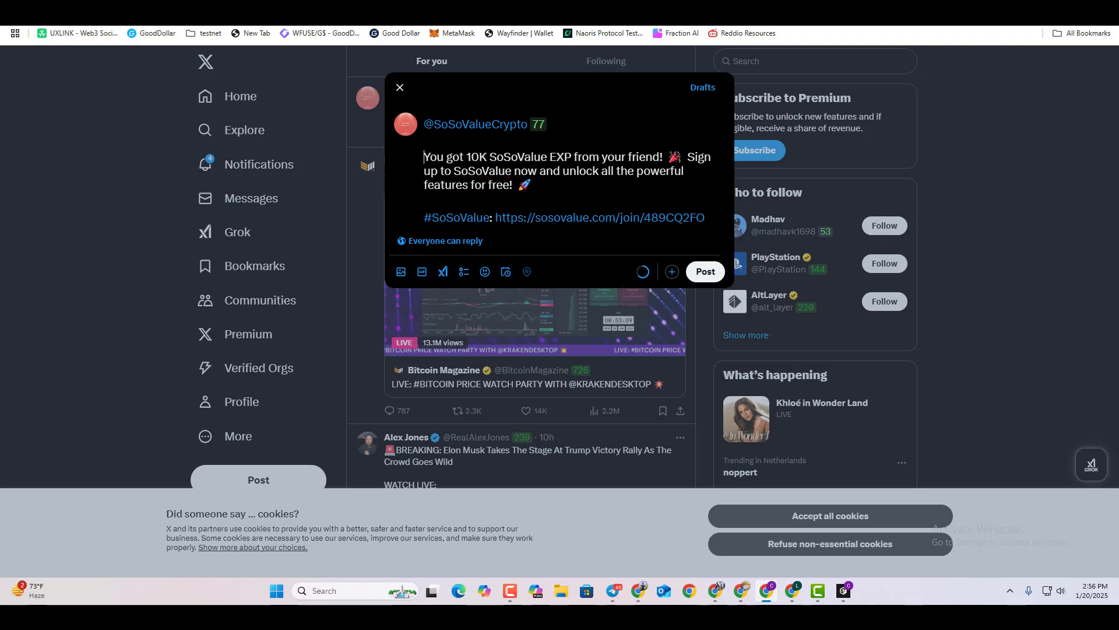
type("J")
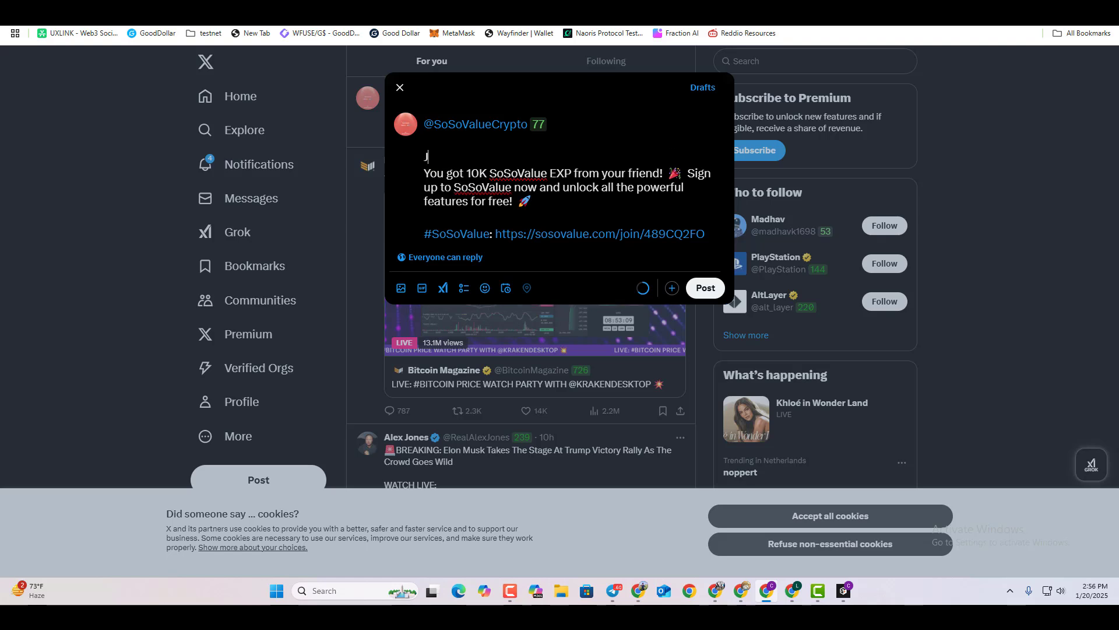
type("oin 2nd round with us")
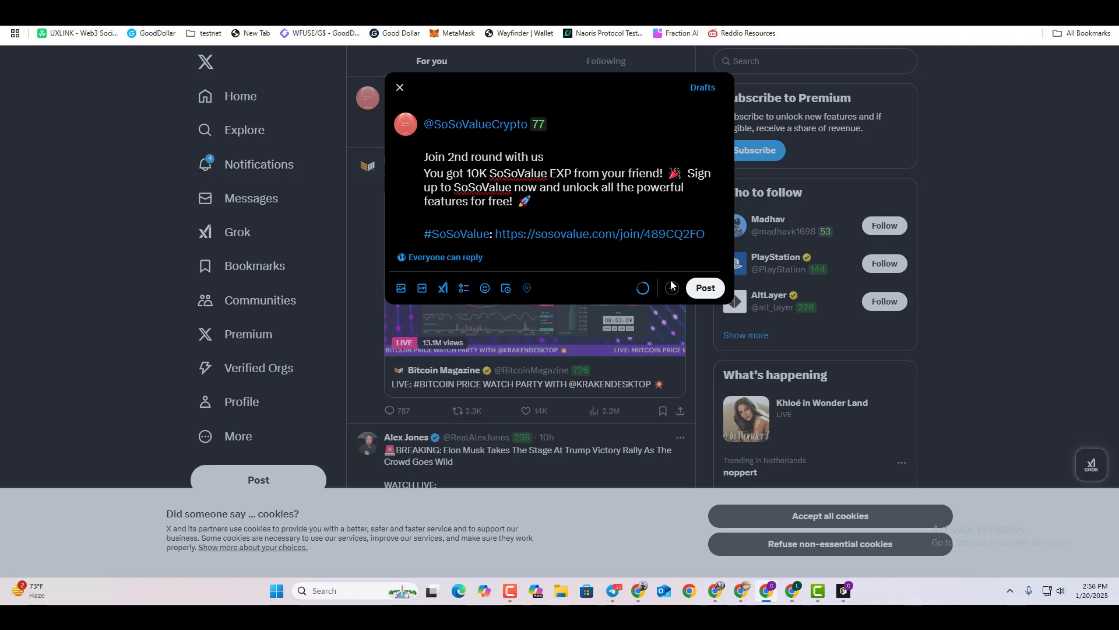
left_click(706, 288)
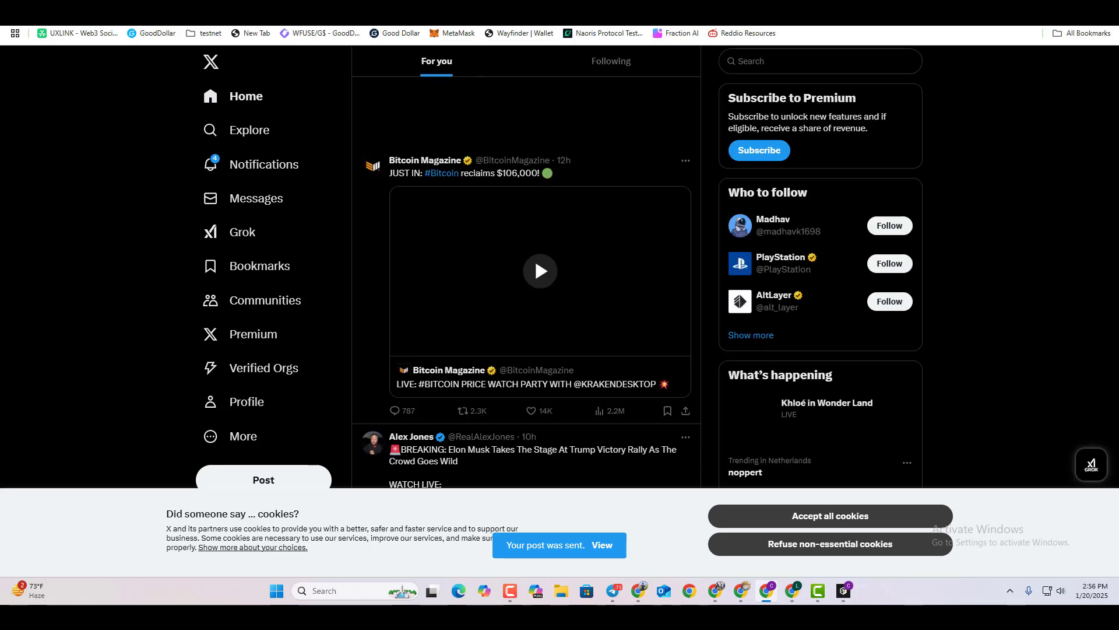
left_click(844, 590)
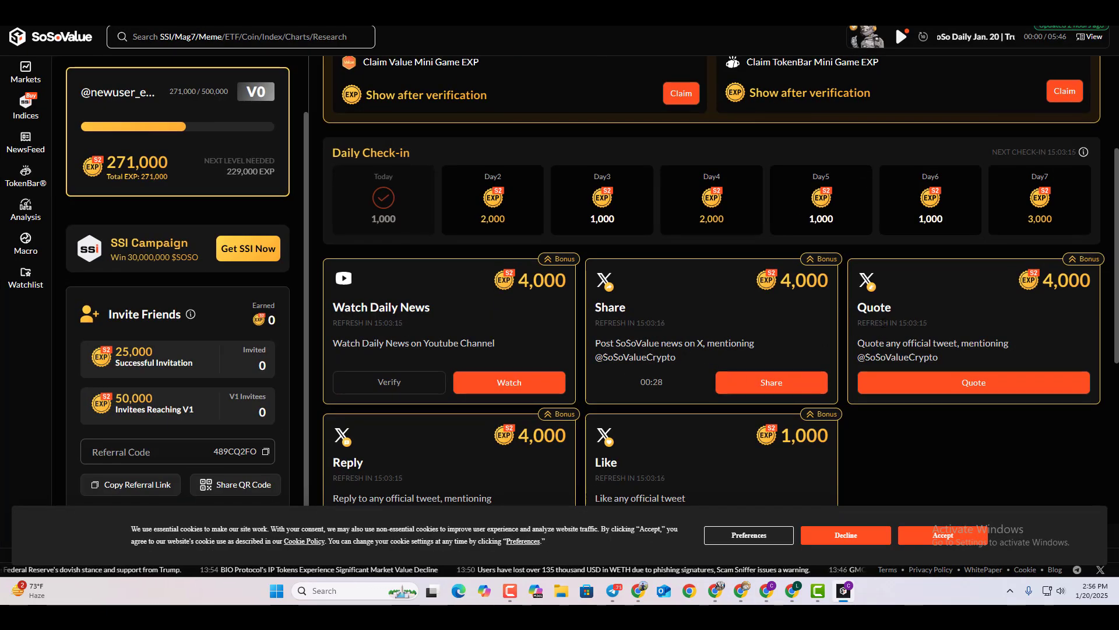
left_click(956, 384)
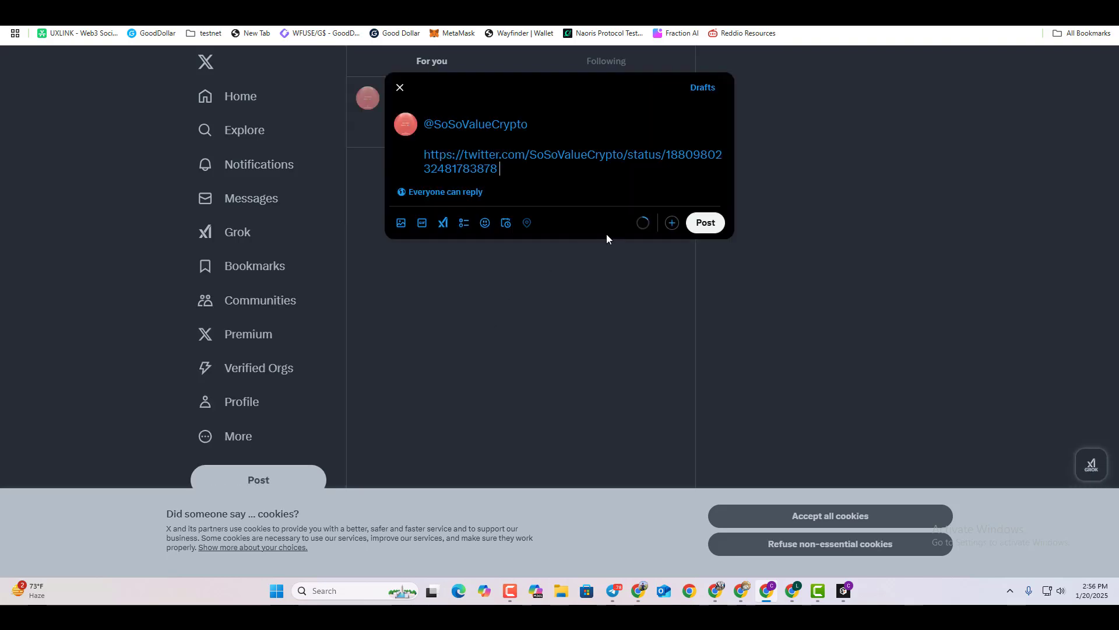
left_click(707, 222)
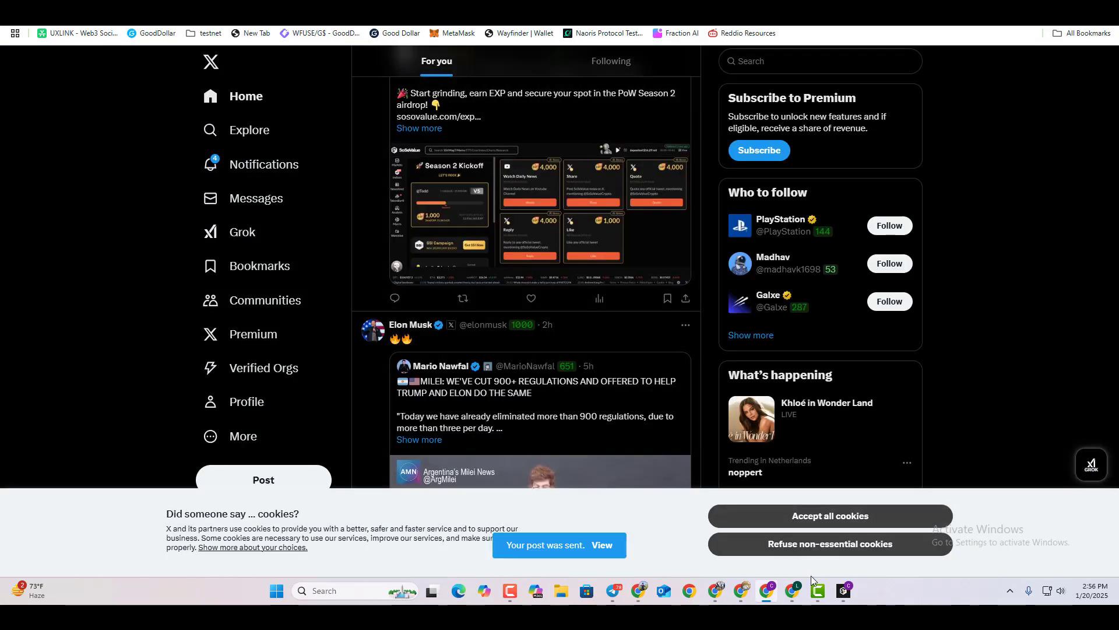
left_click(843, 590)
Start the daily Reply task, reply "waiting for season 1 rewards" to the official tweet and return to the SoSoValue app.
scroll(483, 481, "down", 1)
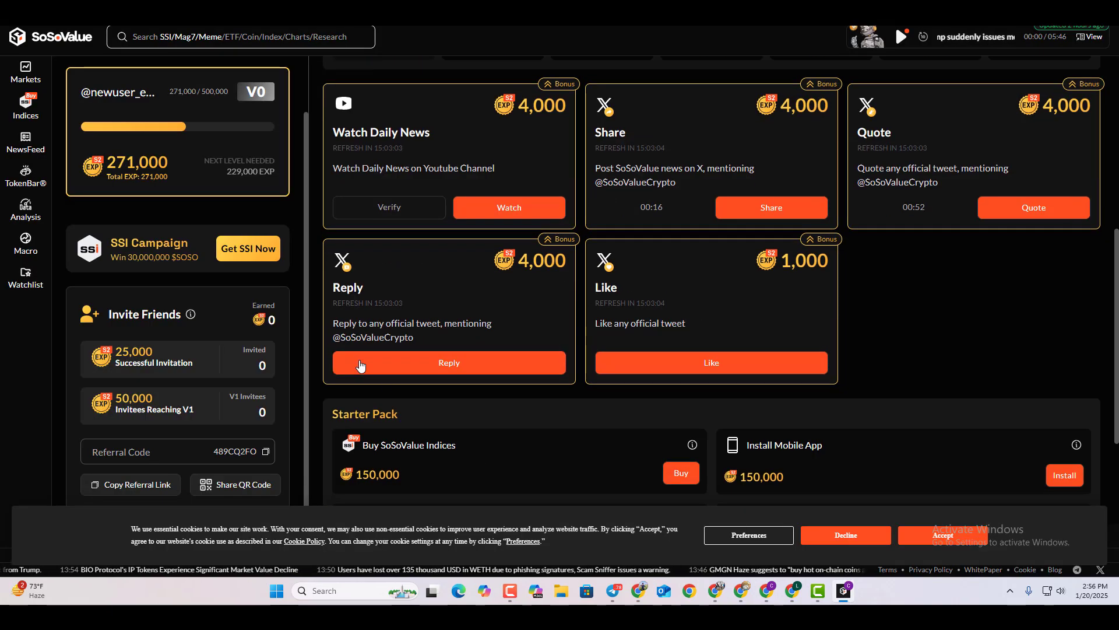
left_click(407, 370)
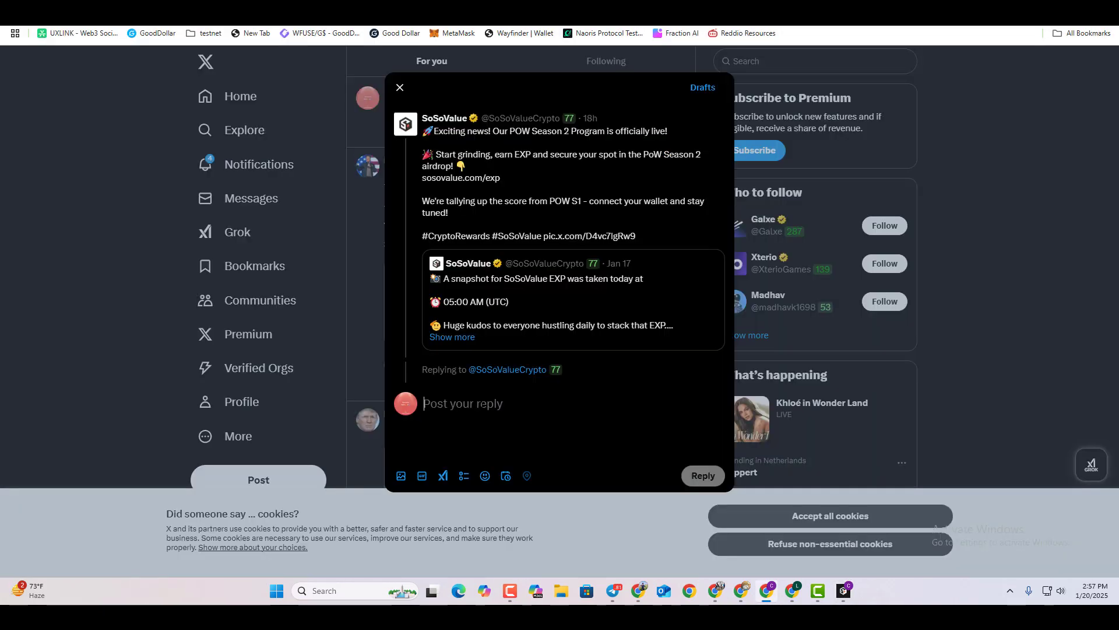
type("waiting")
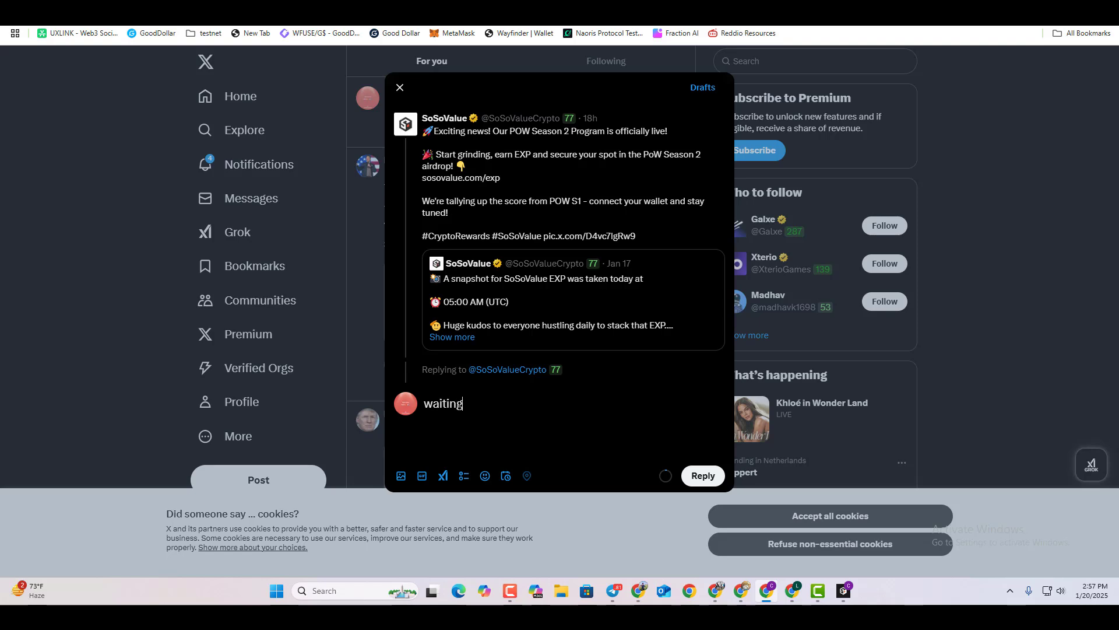
type(" for season 1 rewa")
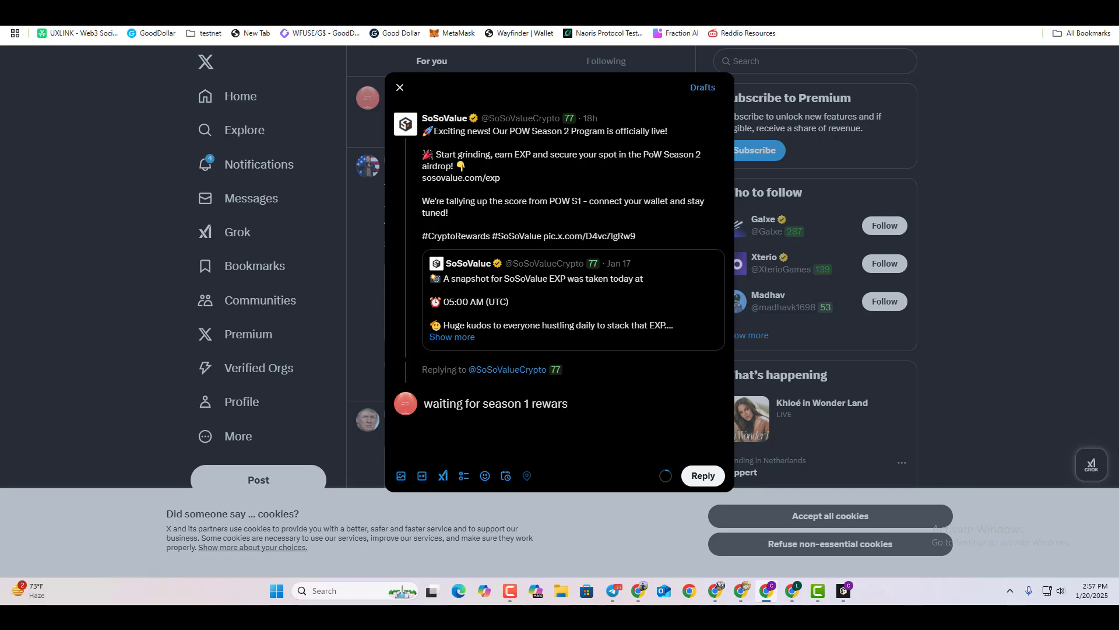
type("rds")
left_click(703, 475)
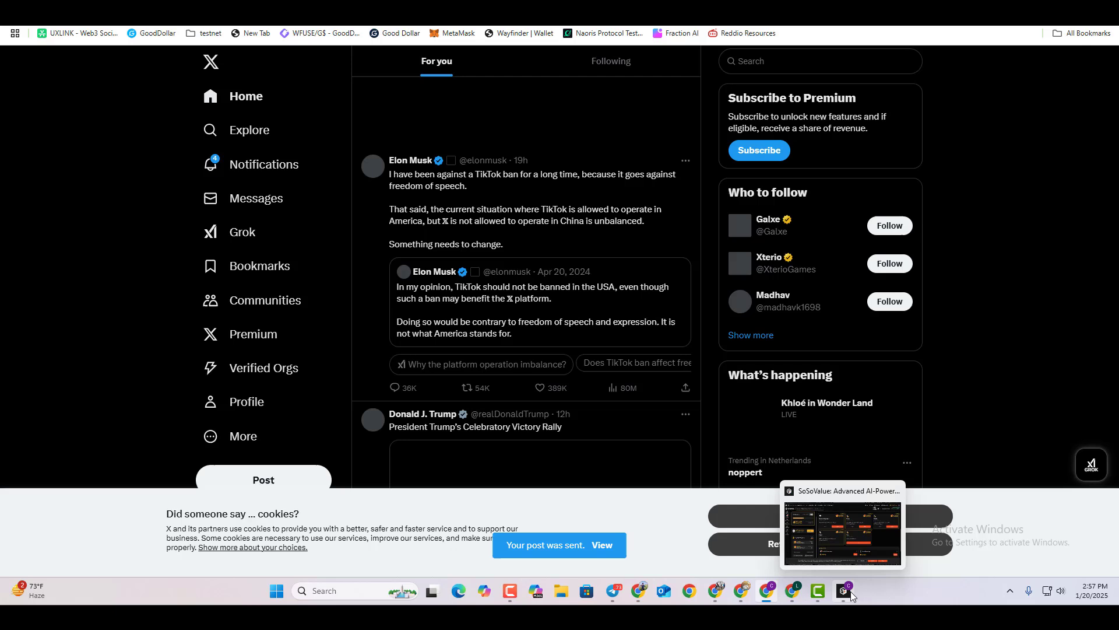
left_click(851, 593)
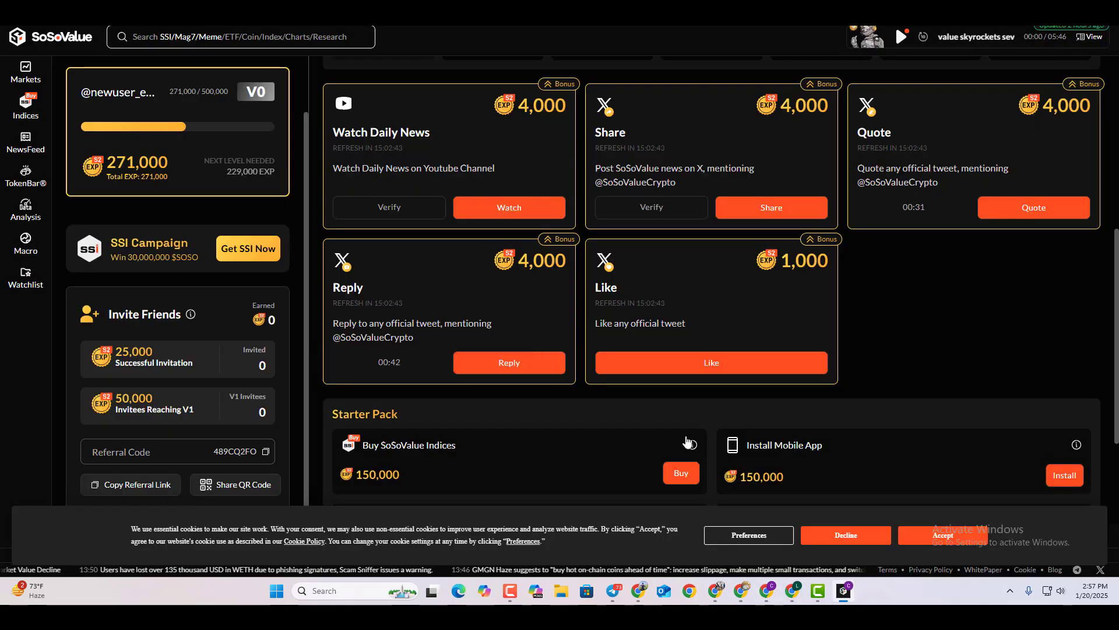
Start the daily Like task, like the official SoSoValue tweet on X and return to the SoSoValue app.
left_click(681, 374)
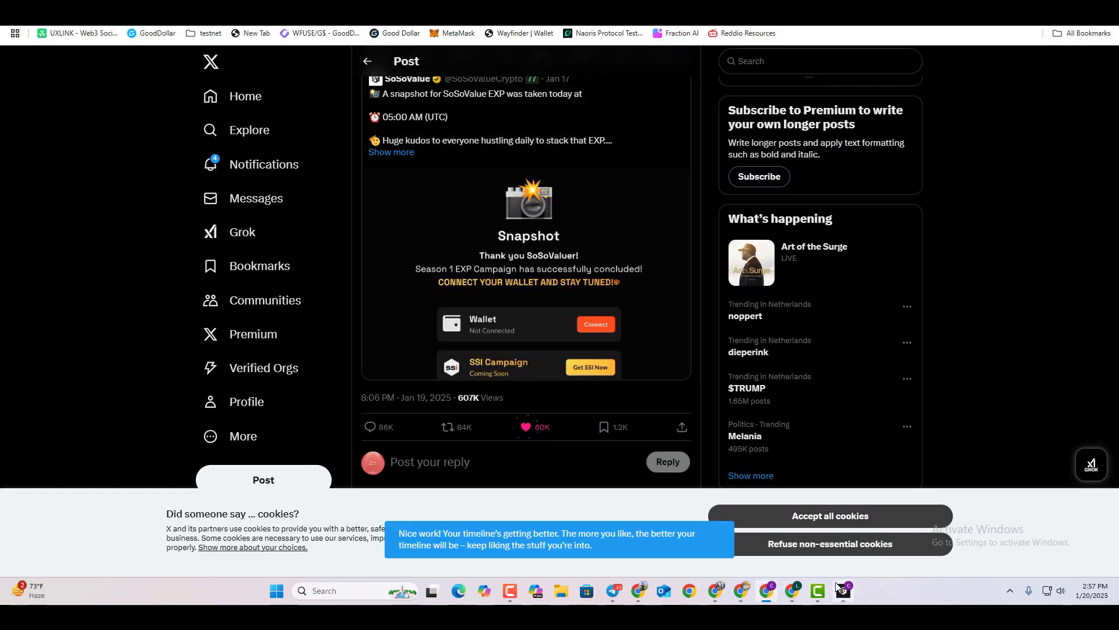
left_click(844, 591)
Verify the Watch Daily News task and try to verify the Share task, dismissing the dialog after each.
scroll(533, 398, "down", 4)
scroll(532, 399, "up", 6)
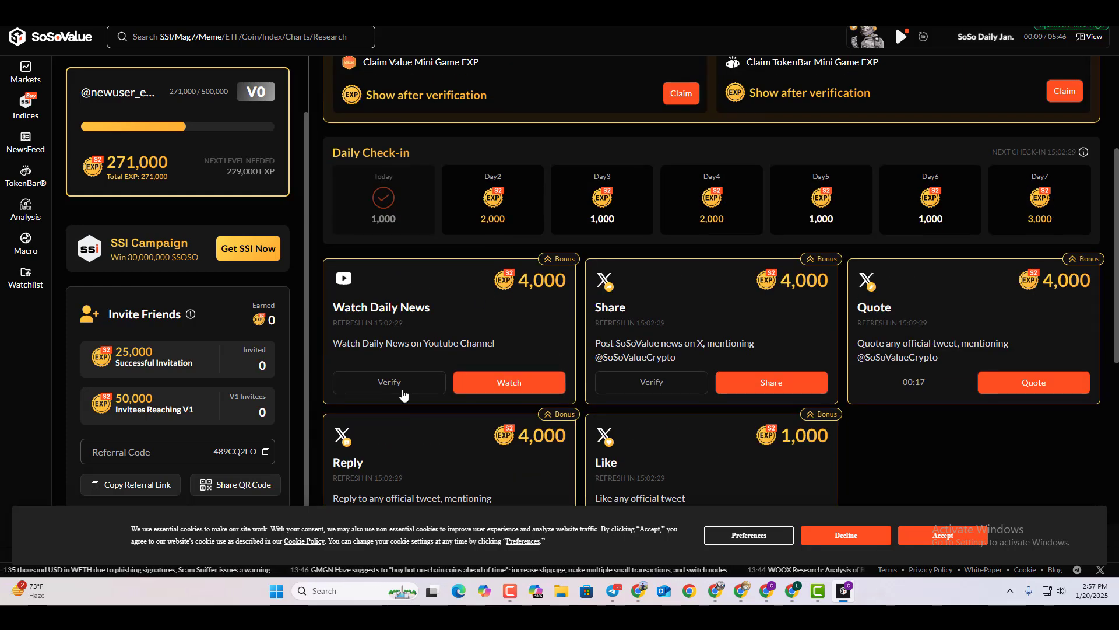
left_click(403, 392)
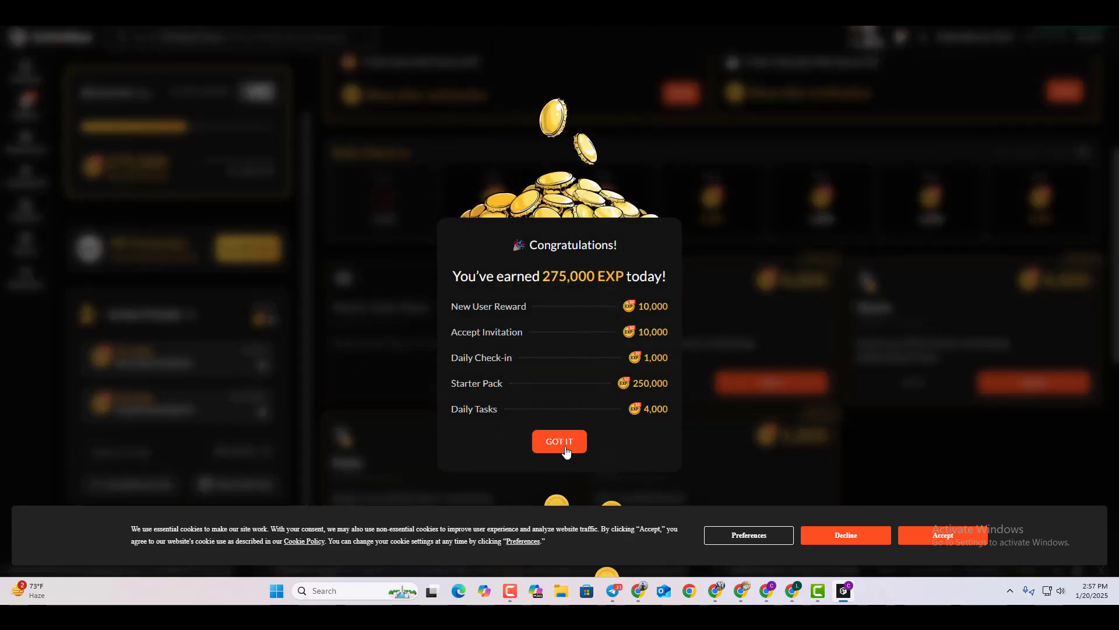
left_click(561, 443)
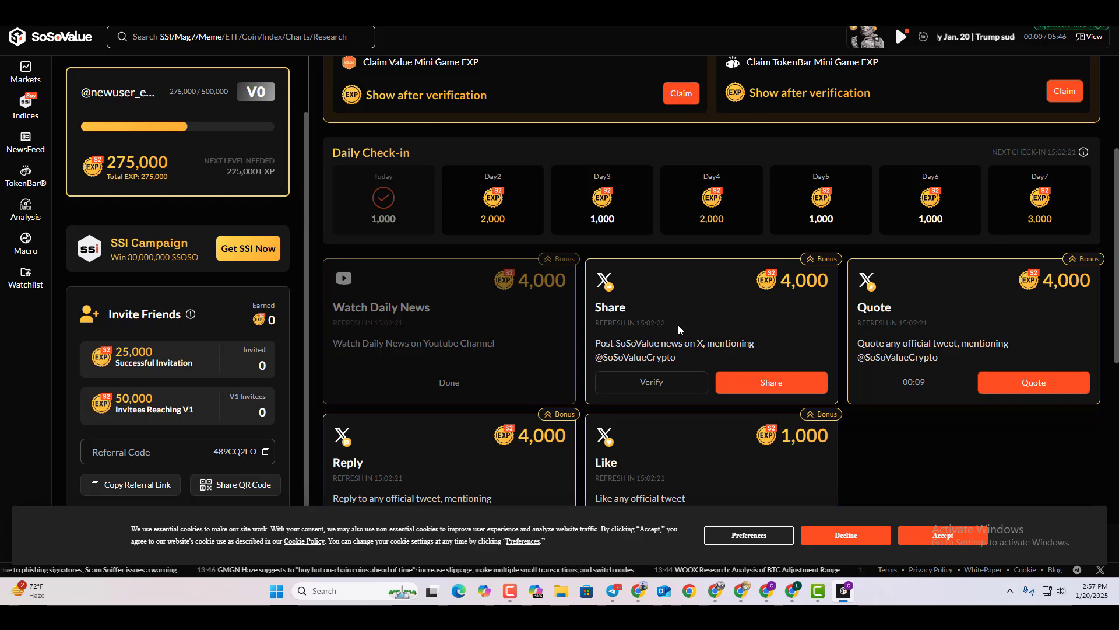
left_click(644, 385)
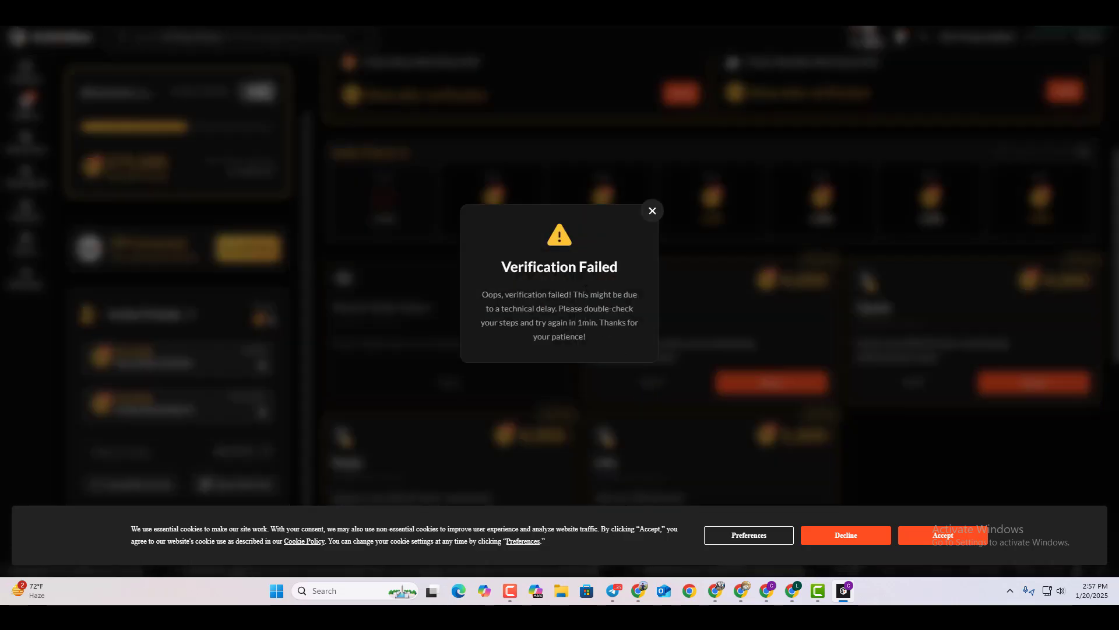
left_click(652, 211)
Verify the Subscribe to Youtube Channel task in the Starter Pack and dismiss the reward summary.
scroll(608, 384, "down", 6)
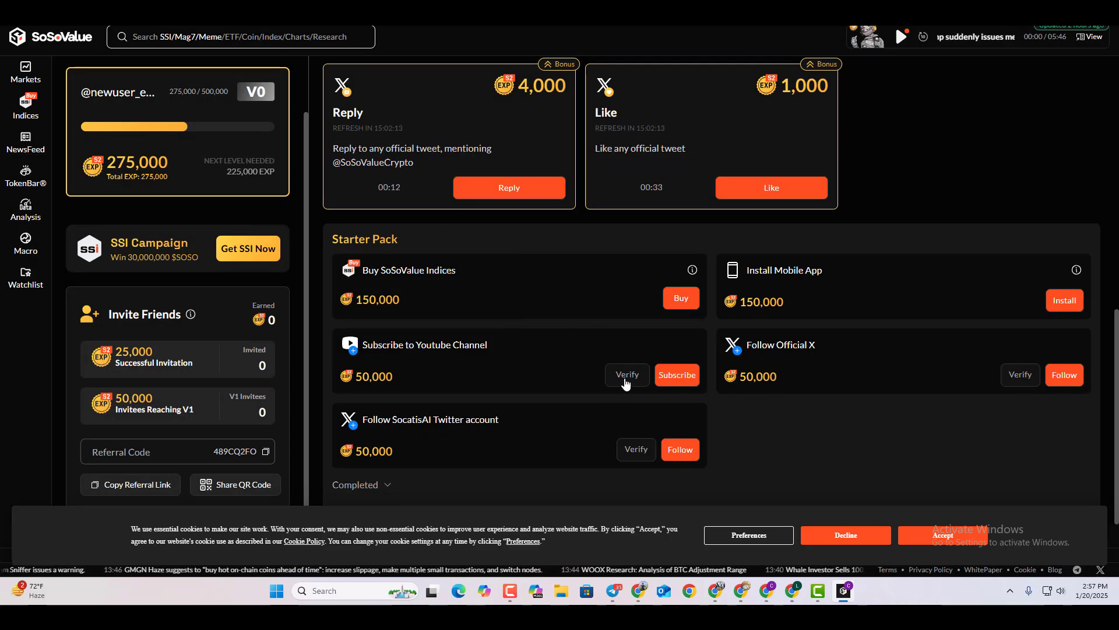
left_click(625, 375)
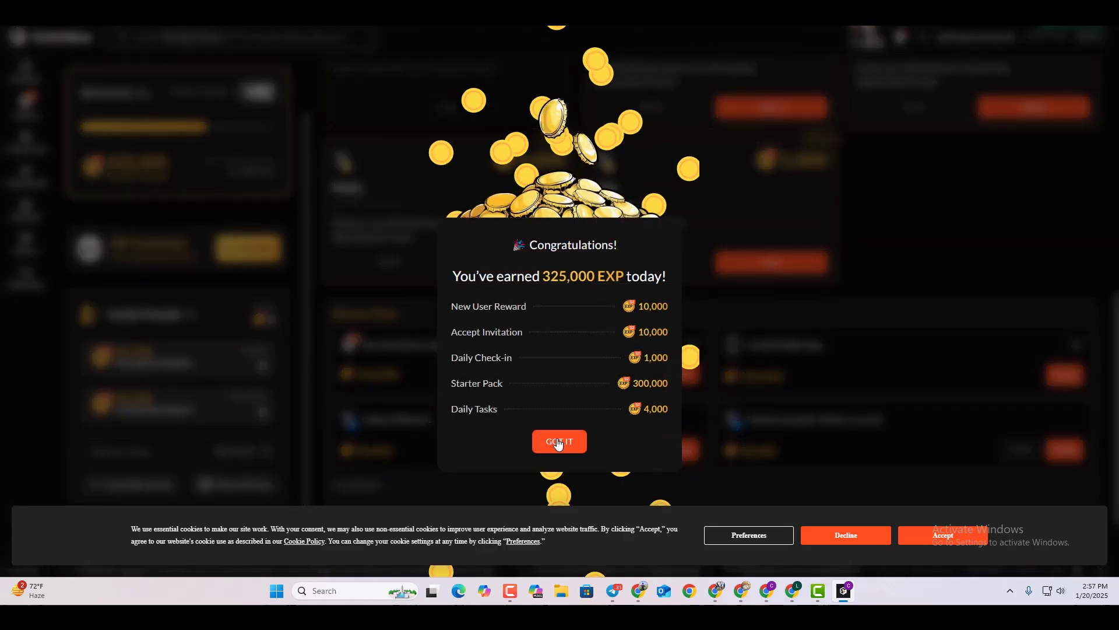
left_click(559, 442)
Verify the Follow Official X and Follow SocatisAI Twitter account tasks and dismiss both reward summaries.
left_click(635, 457)
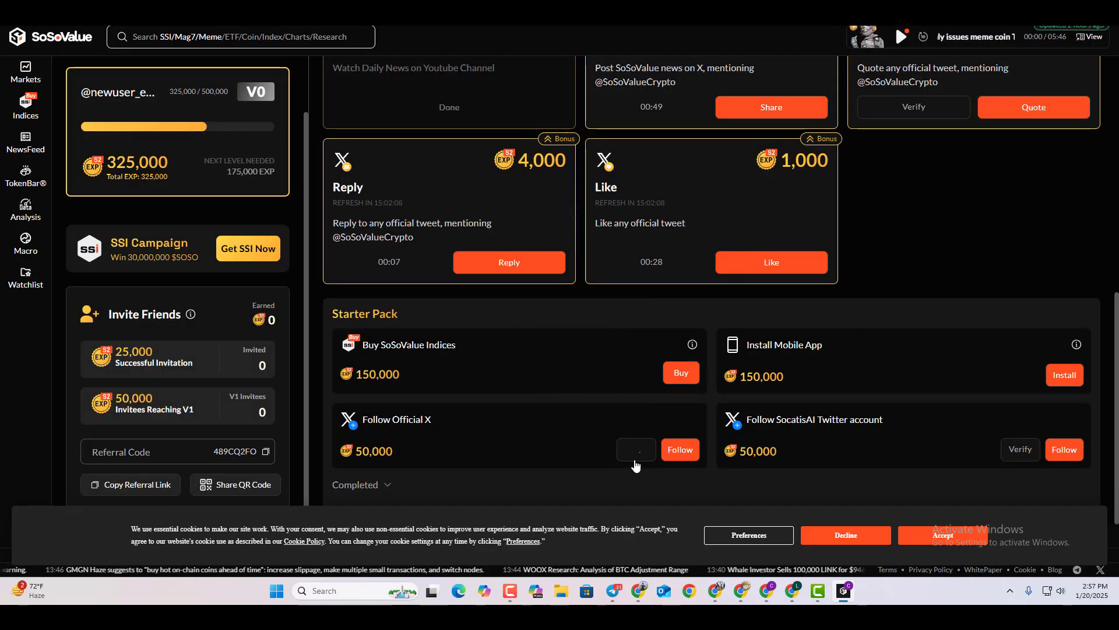
left_click(1026, 457)
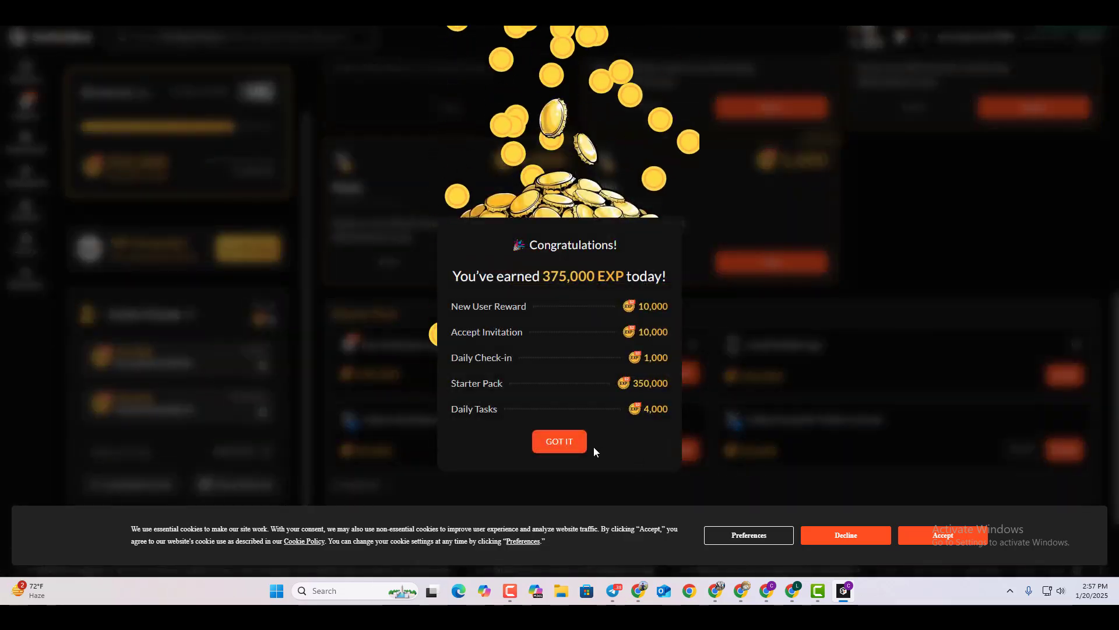
left_click(560, 442)
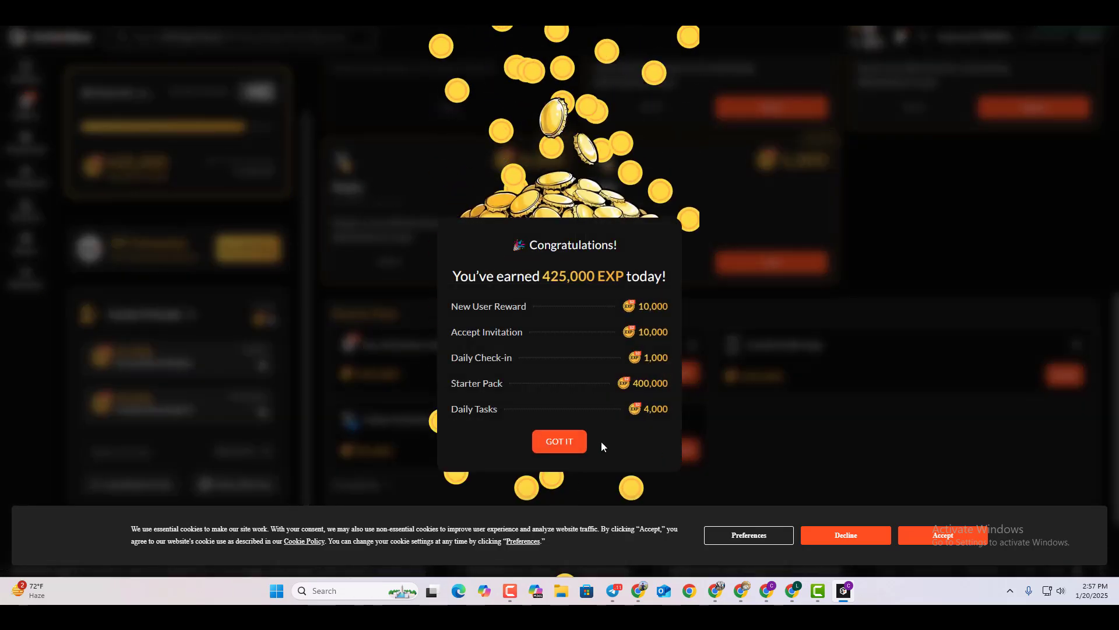
left_click(560, 442)
Start the remaining Starter Pack follow task, follow SoSoValue Research on X and return to the daily tasks in the SoSoValue app.
left_click(680, 449)
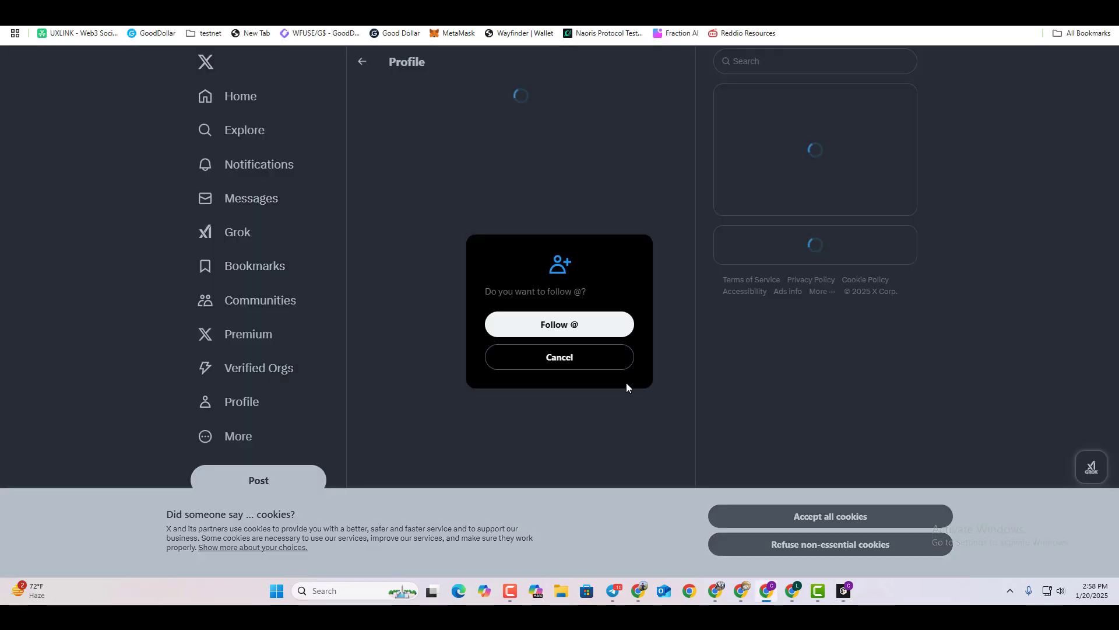
left_click(560, 324)
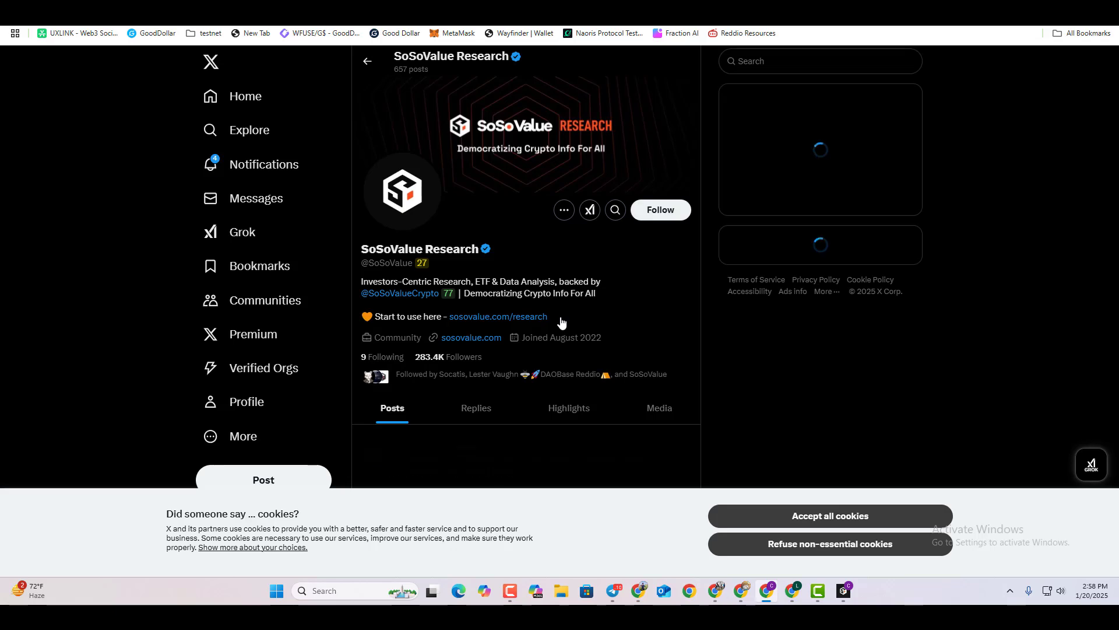
left_click(676, 211)
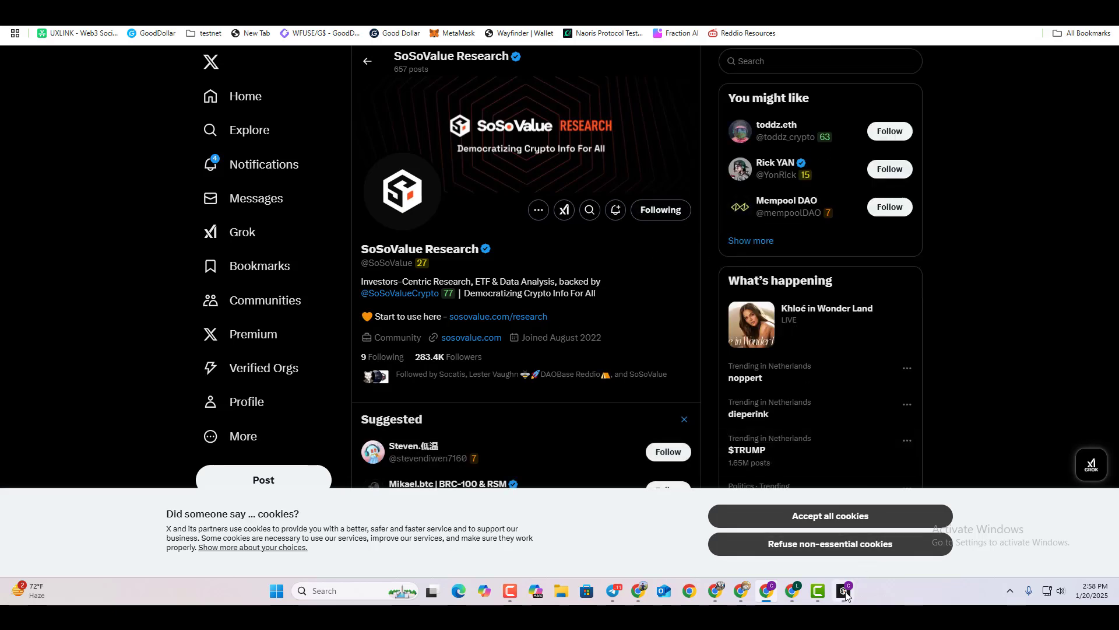
scroll(600, 456, "up", 3)
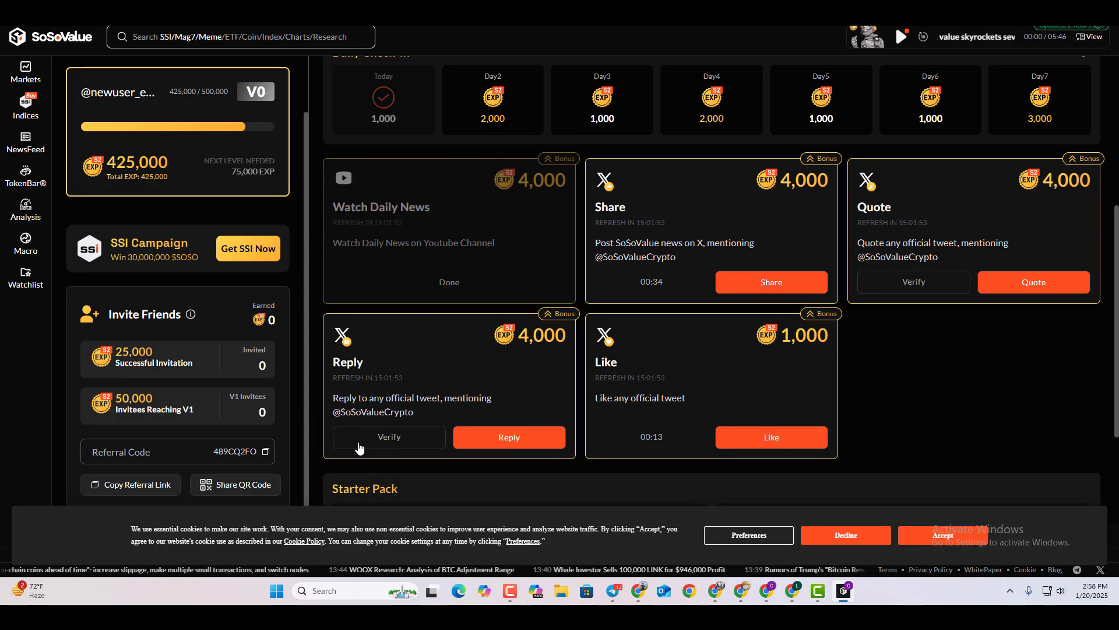
Try to verify the Reply task and verify the Quote and Like daily tasks, dismissing each dialog.
left_click(362, 444)
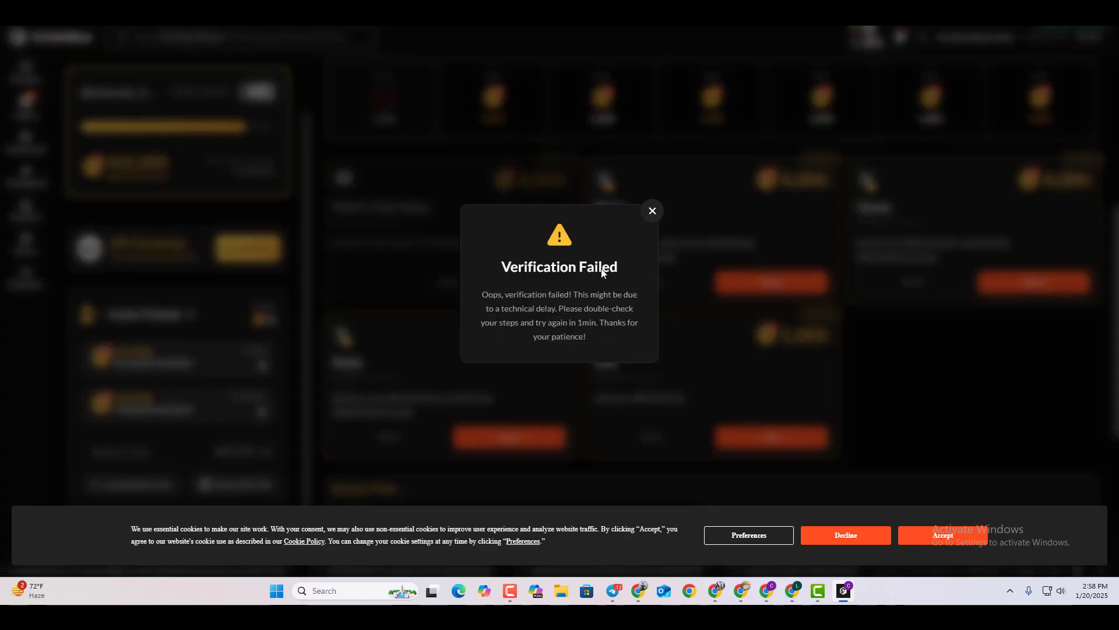
left_click(652, 212)
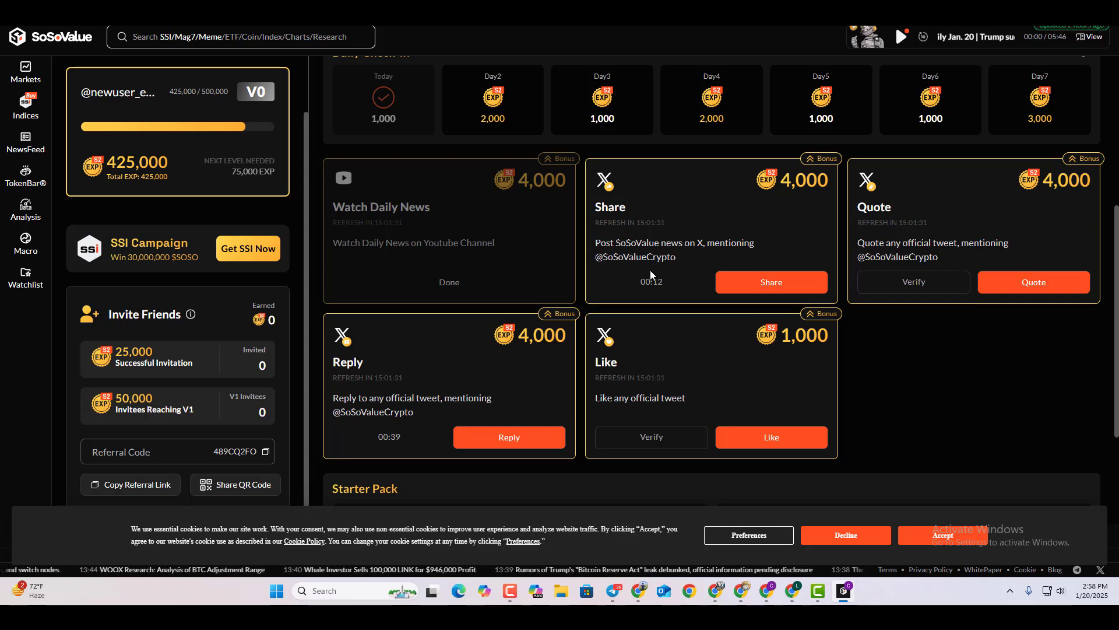
left_click(911, 286)
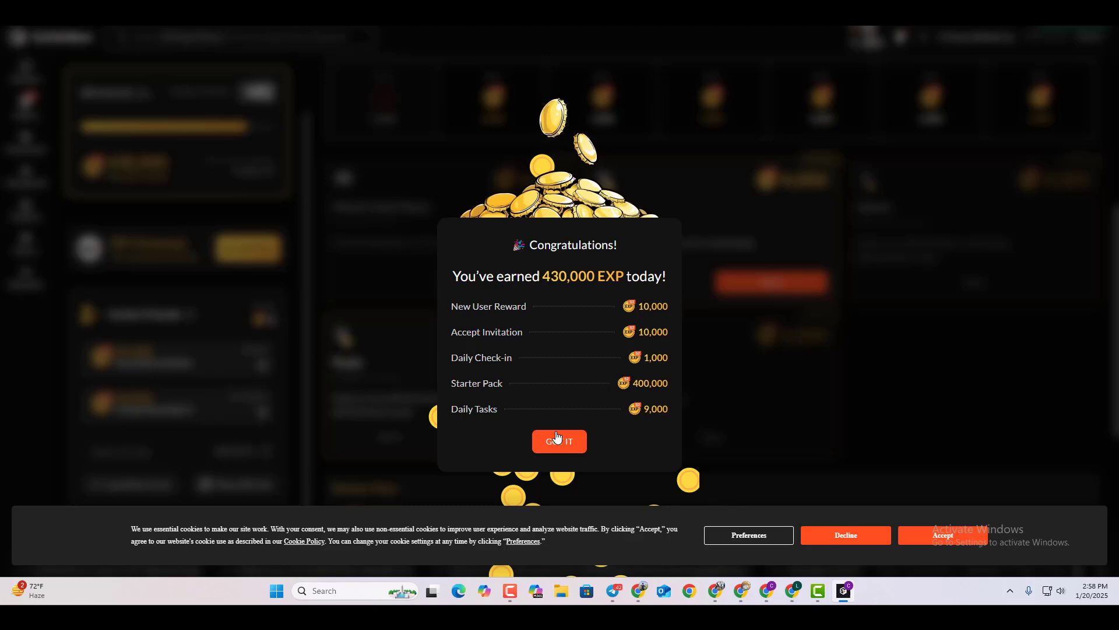
left_click(557, 439)
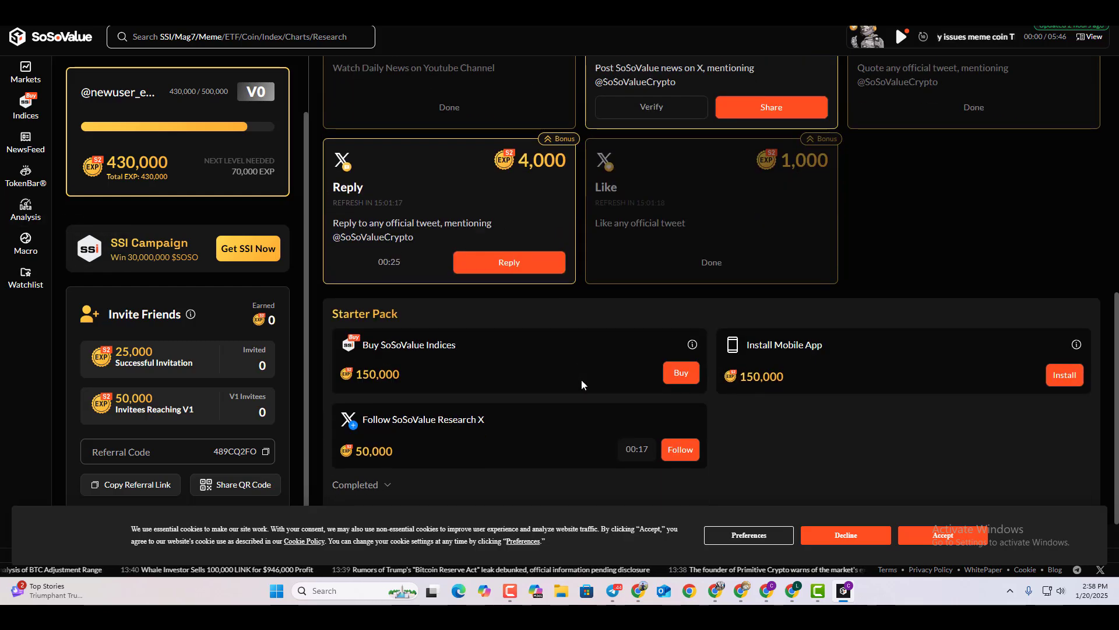
Try again to verify the Share daily task and dismiss the dialog.
scroll(581, 379, "down", 3)
scroll(582, 379, "up", 6)
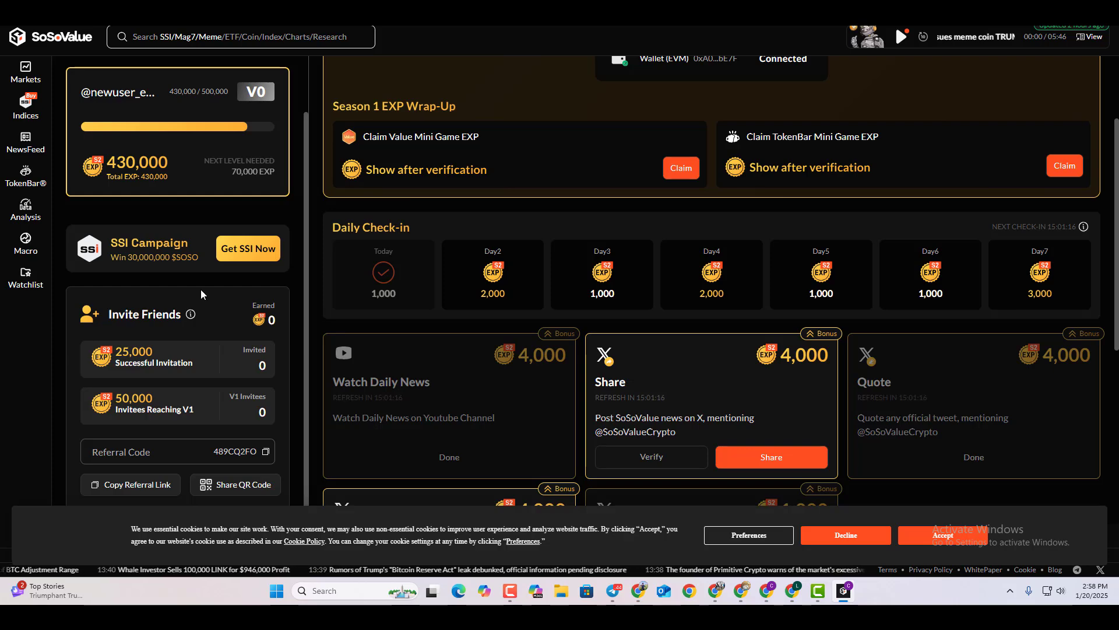
scroll(567, 365, "down", 3)
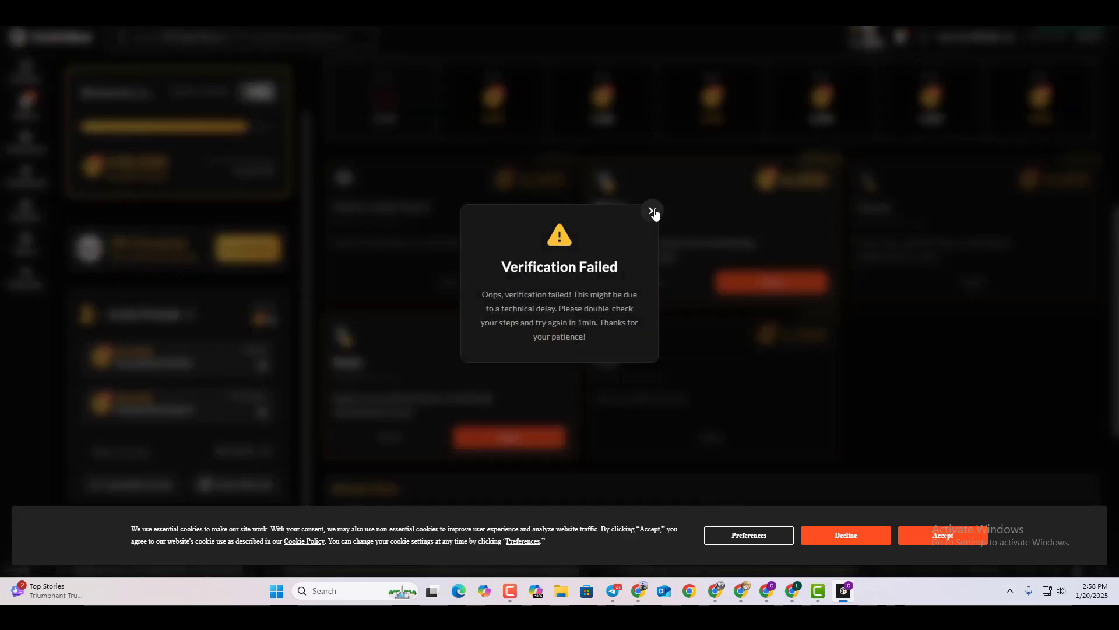
left_click(652, 211)
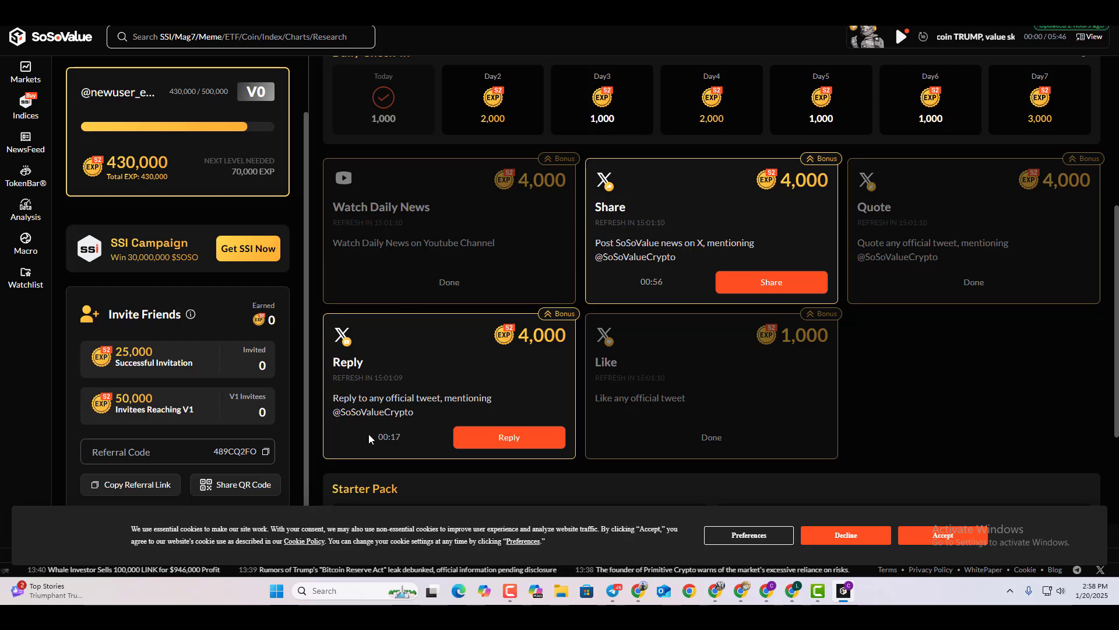
Verify the Follow SoSoValue Research X task in the Starter Pack and retry verifying the Reply task, dismissing both dialogs.
scroll(1018, 285, "up", 3)
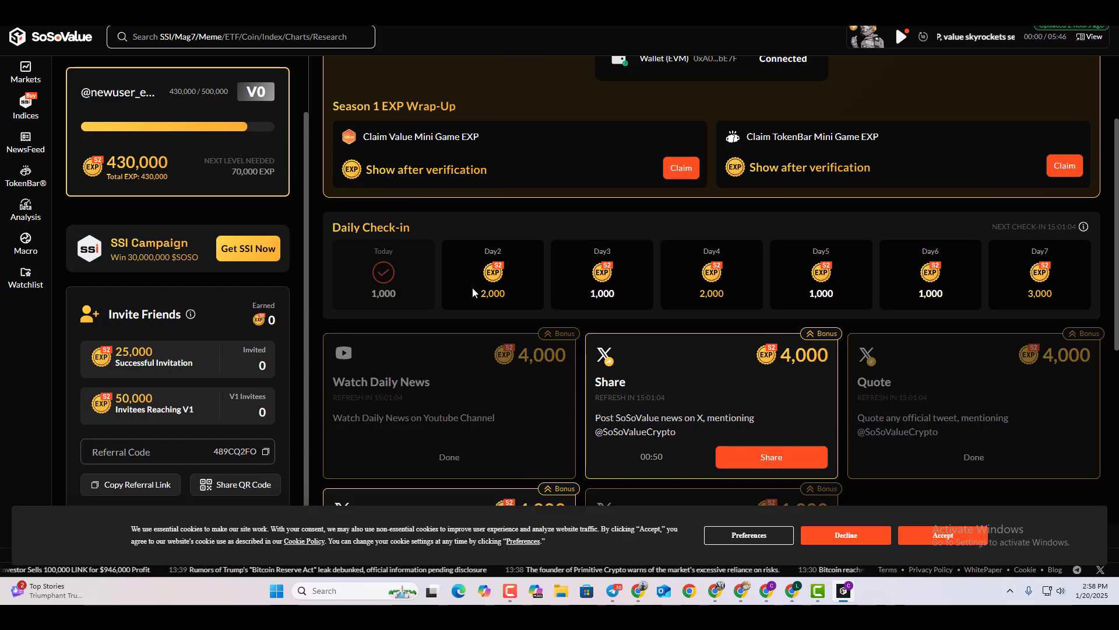
scroll(472, 287, "up", 2)
scroll(472, 287, "down", 3)
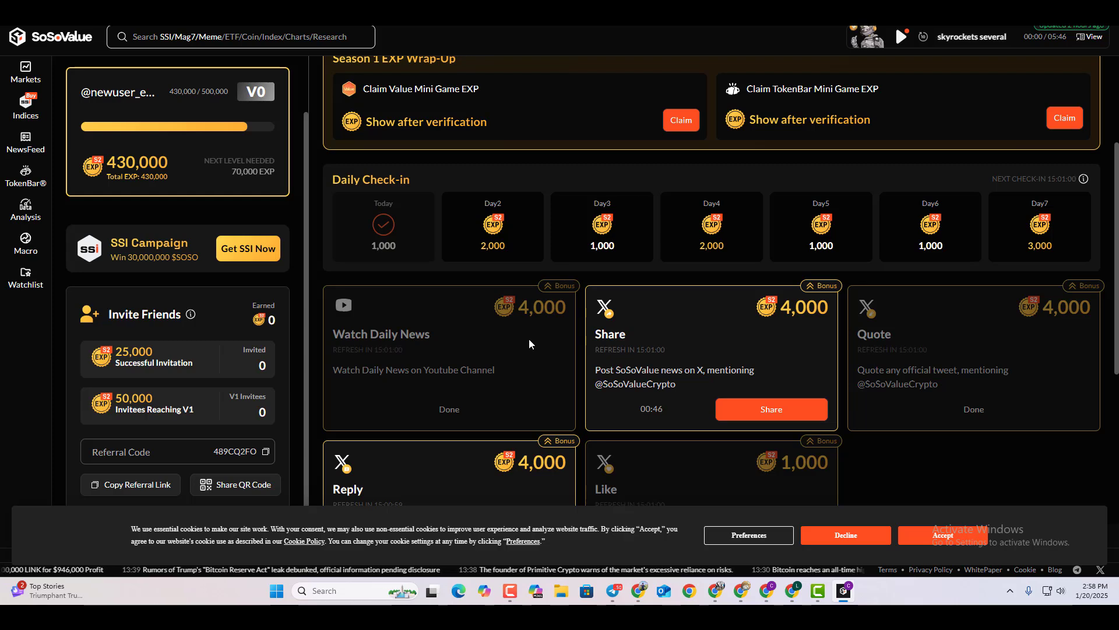
scroll(529, 344, "down", 3)
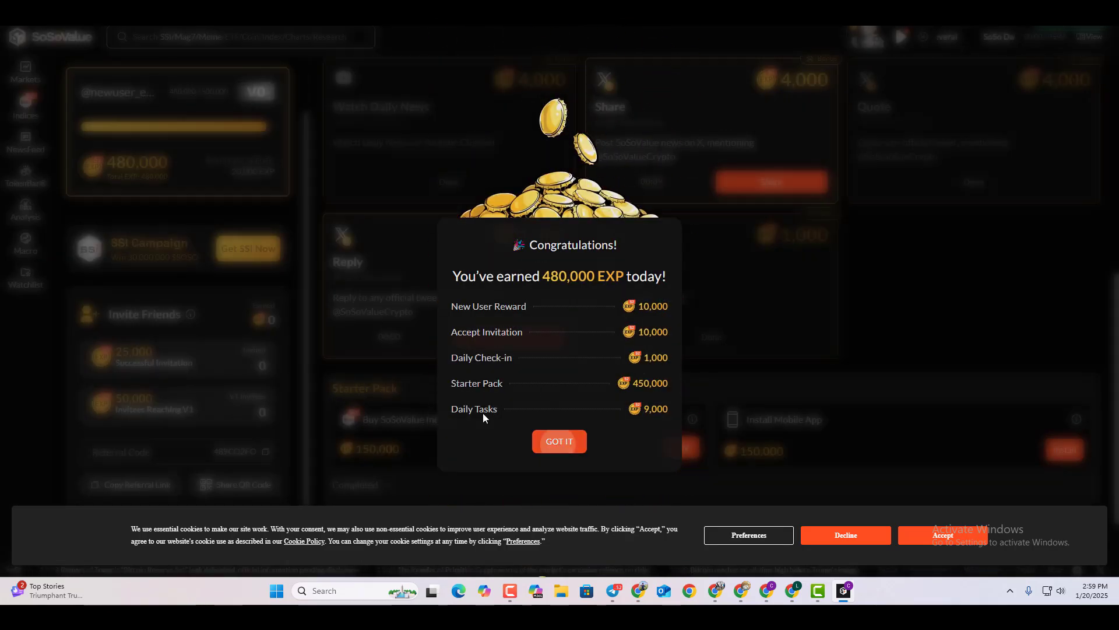
left_click(559, 442)
left_click(390, 337)
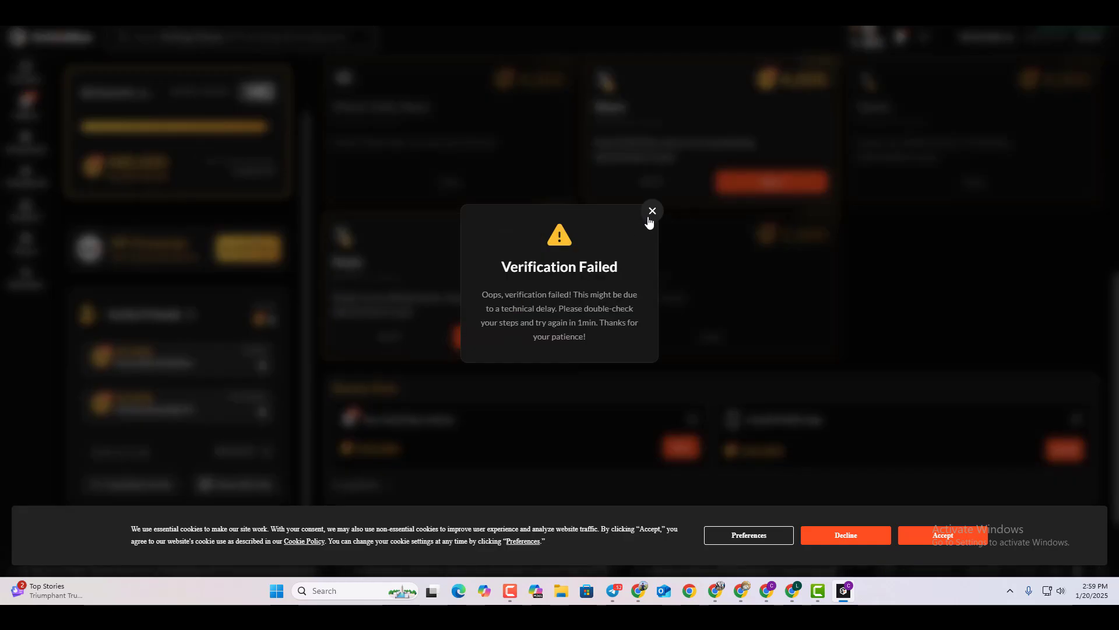
left_click(652, 211)
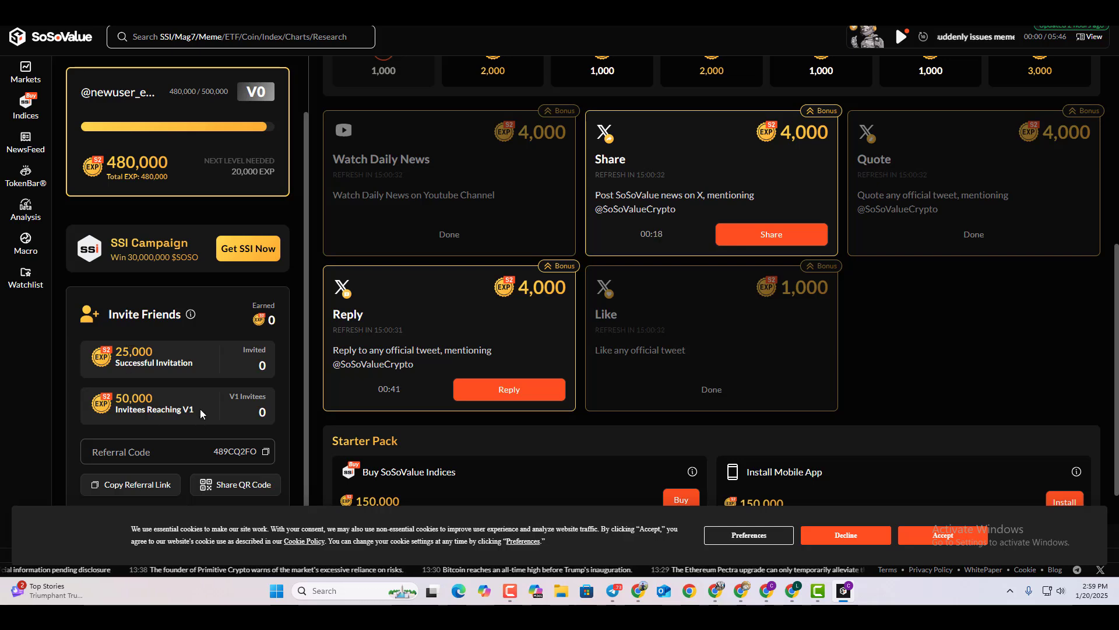
Examine the total EXP, the EXP needed for the next level and the rewards for inviting friends.
left_click_drag(104, 161, 272, 171)
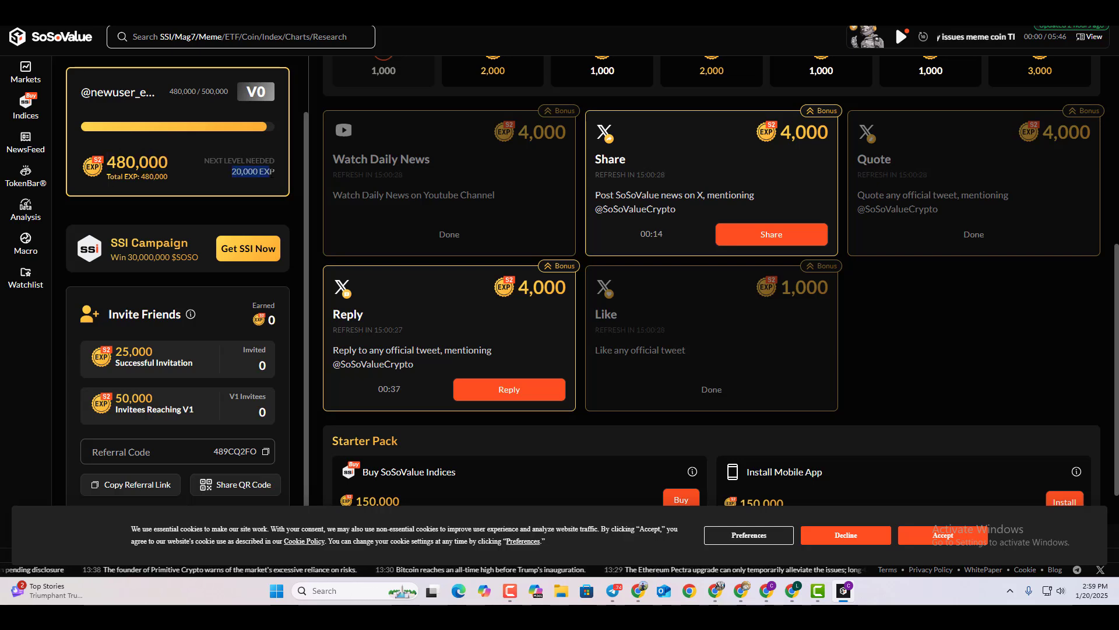
left_click(141, 162)
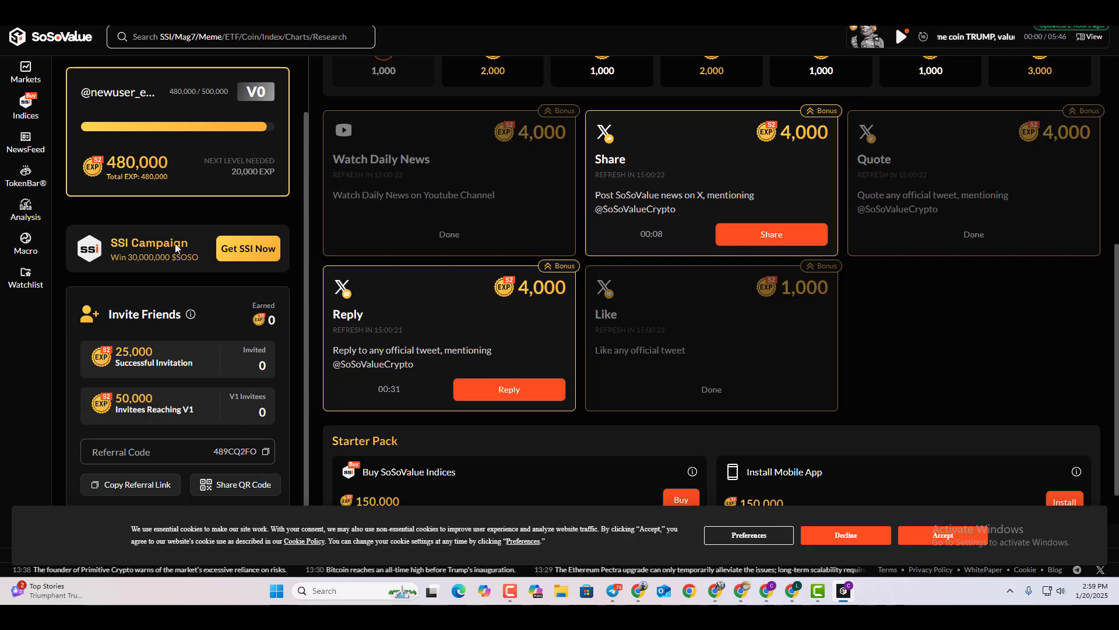
left_click_drag(118, 398, 165, 402)
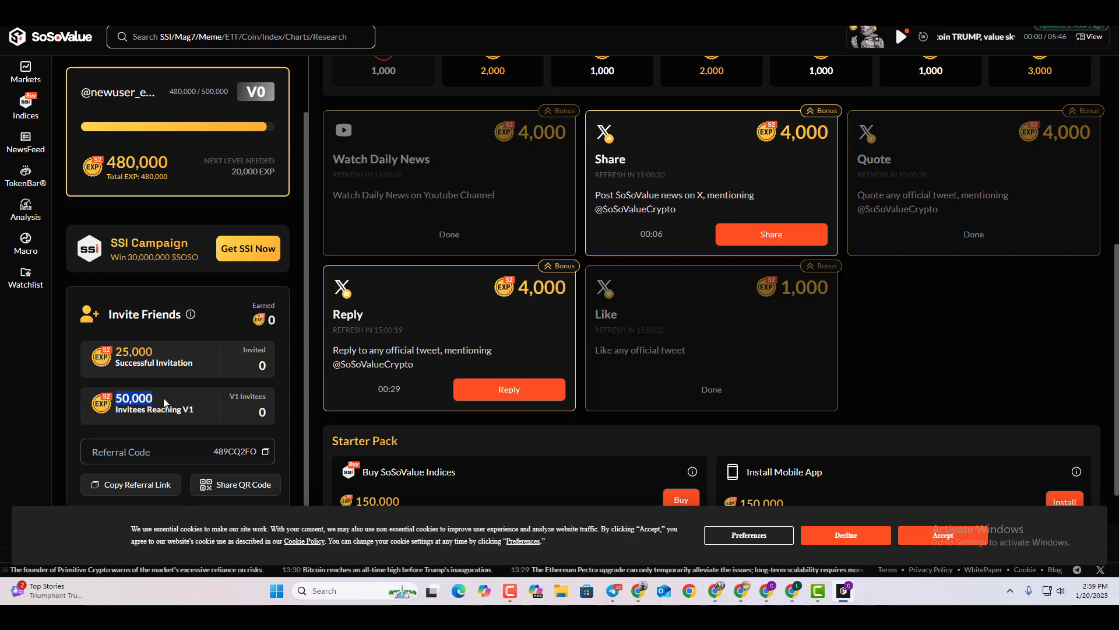
left_click(172, 360)
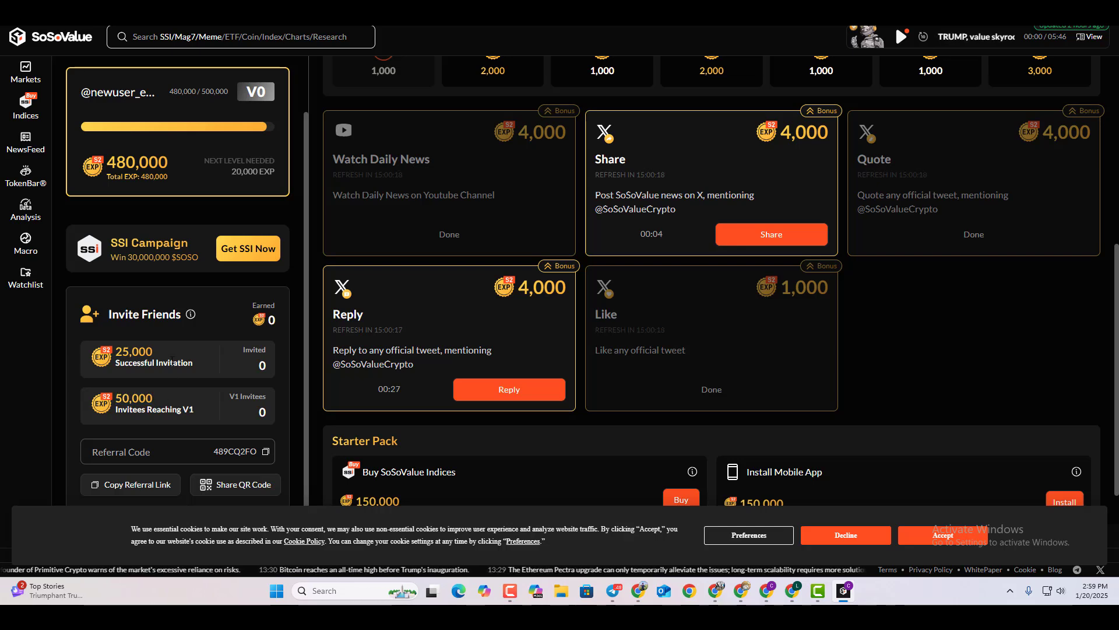
mouse_move(116, 349)
left_mouse_down()
mouse_move(144, 366)
mouse_move(156, 402)
mouse_move(193, 415)
mouse_move(133, 350)
left_mouse_up()
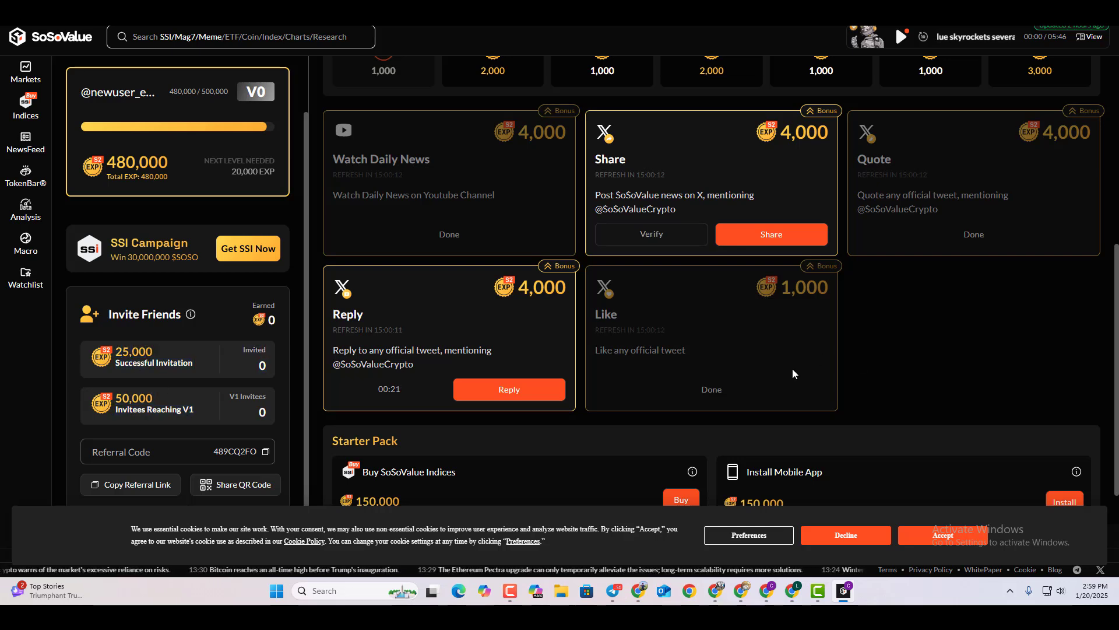
scroll(188, 363, "up", 2)
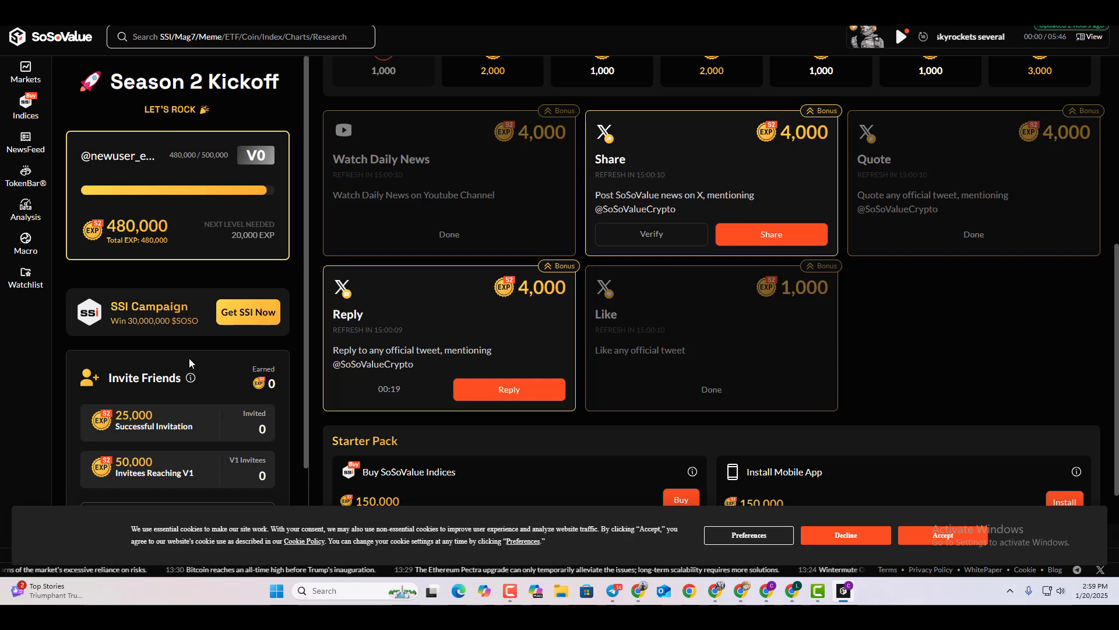